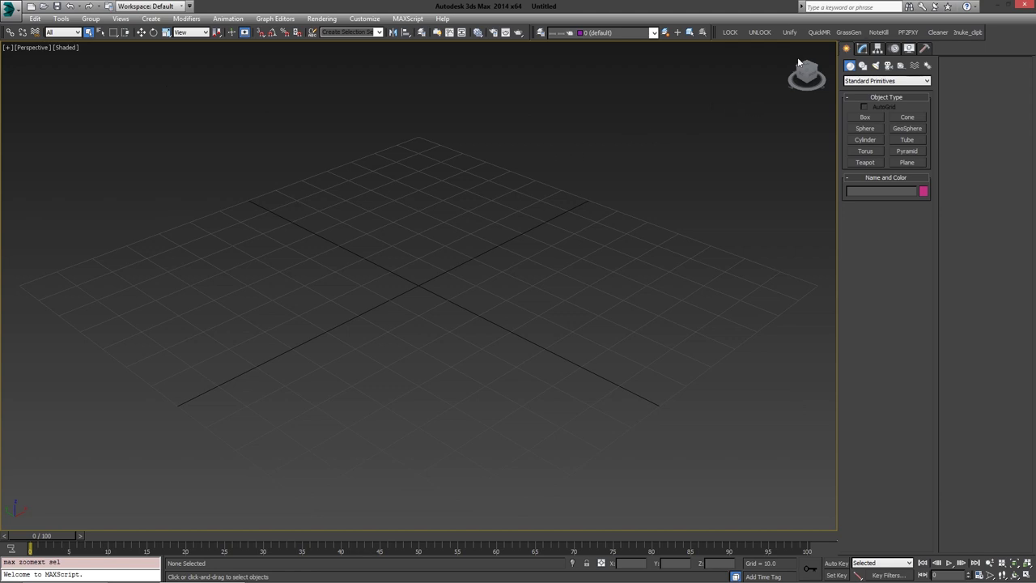
# - Open the Grass Generator script and keep its patch type at NONE (No patch will be created)
pyautogui.click(848, 33)
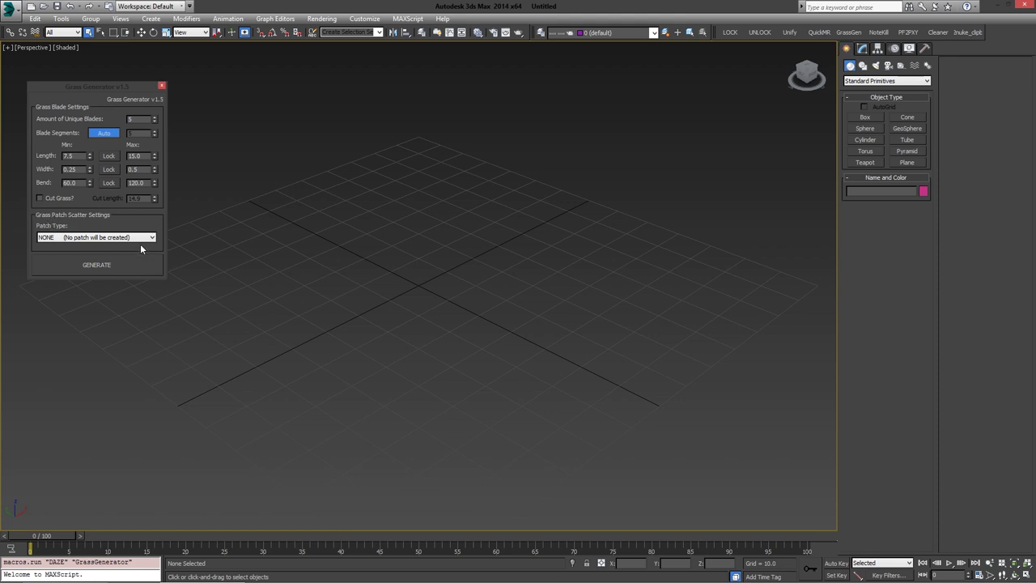
pyautogui.click(70, 240)
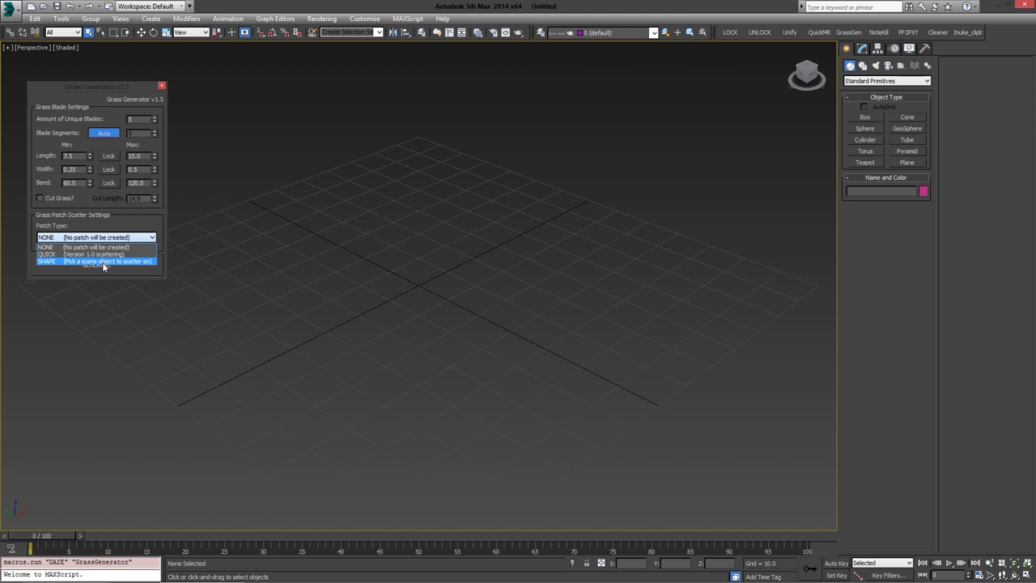
pyautogui.click(104, 240)
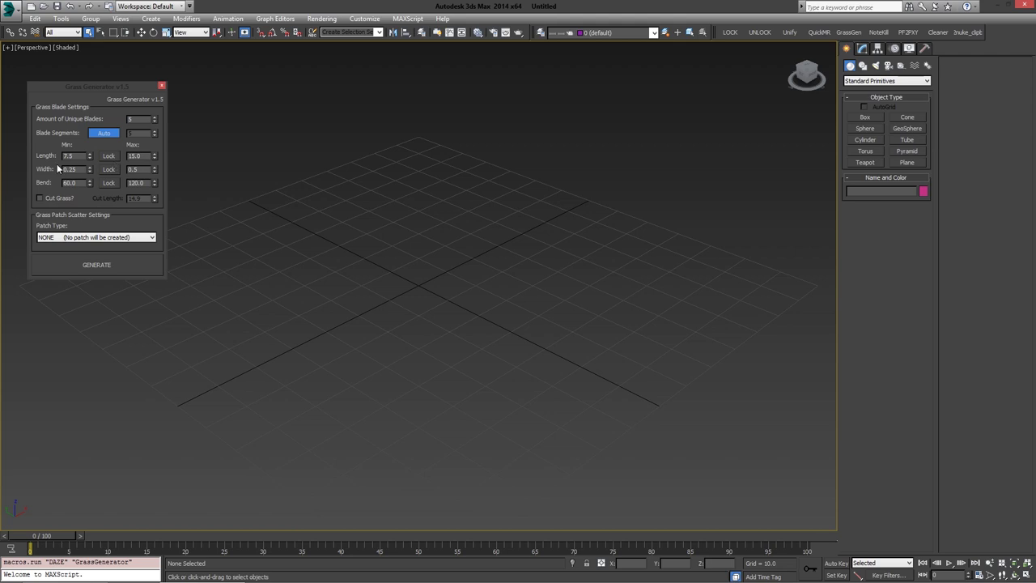
pyautogui.rightClick(89, 157)
pyautogui.moveTo(90, 157); pyautogui.dragTo(65, 68)
pyautogui.rightClick(89, 155)
pyautogui.click(162, 86)
pyautogui.click(848, 32)
# - Generate five unique grass blades with automatic segments and no patch, and delete them after viewing them up close
pyautogui.click(84, 268)
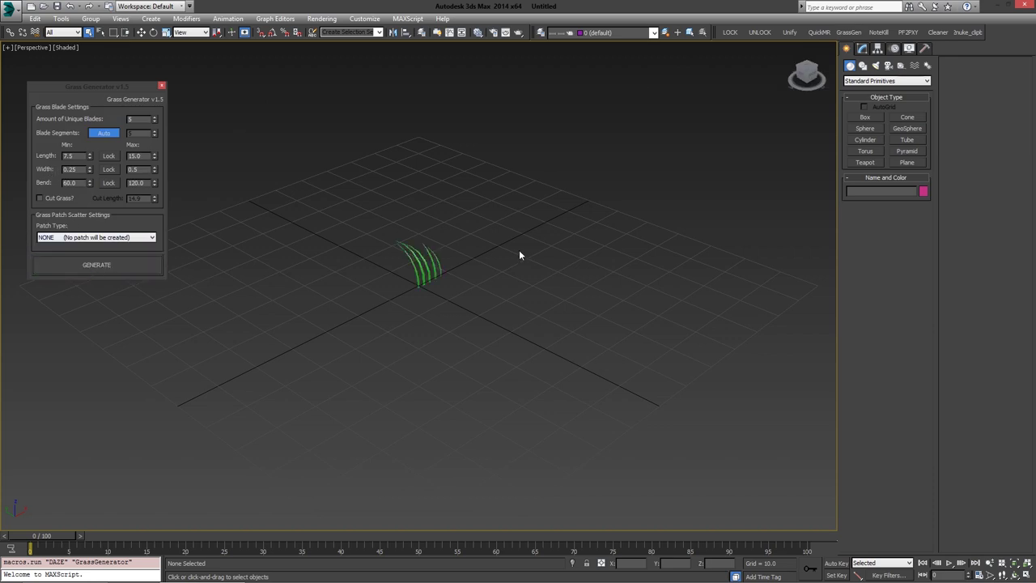
pyautogui.keyDown('alt'); pyautogui.moveTo(521, 255); pyautogui.dragTo(420, 265, button='middle'); pyautogui.keyUp('alt')
pyautogui.moveTo(421, 265); pyautogui.dragTo(397, 259, button='middle')
pyautogui.scroll(3, 433, 246)
pyautogui.moveTo(397, 259); pyautogui.dragTo(426, 254, button='middle')
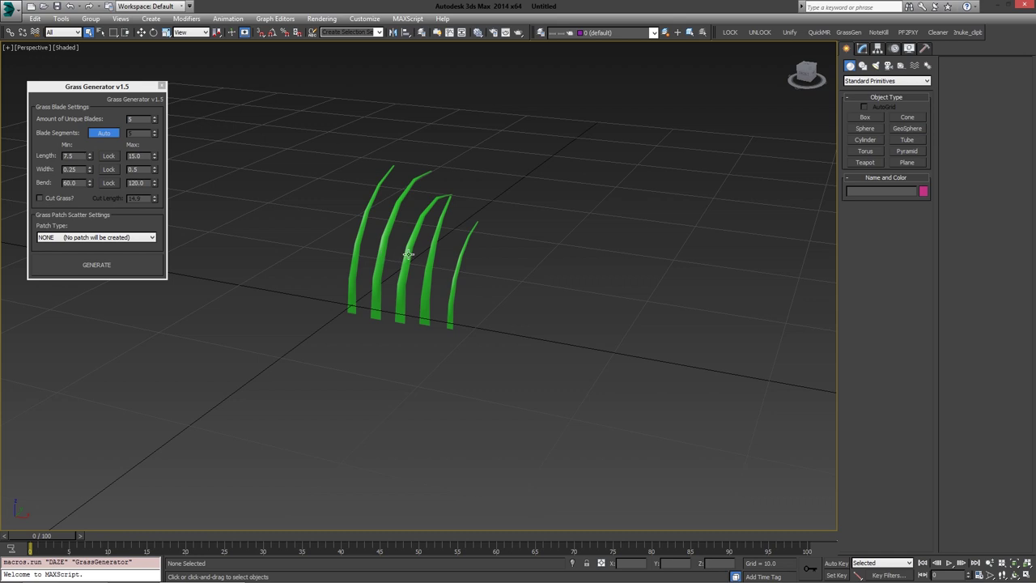
pyautogui.moveTo(299, 280); pyautogui.dragTo(565, 391)
pyautogui.press('Delete')
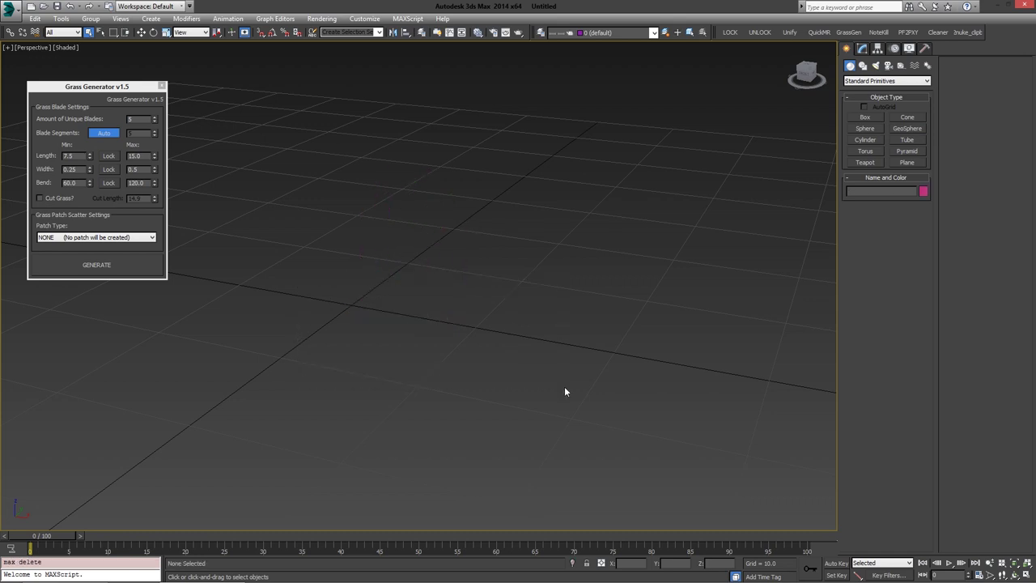
# - Turn off automatic blade segments, set them to 20, and generate five unique grass blades
pyautogui.click(102, 132)
pyautogui.write('20')
pyautogui.press('Return')
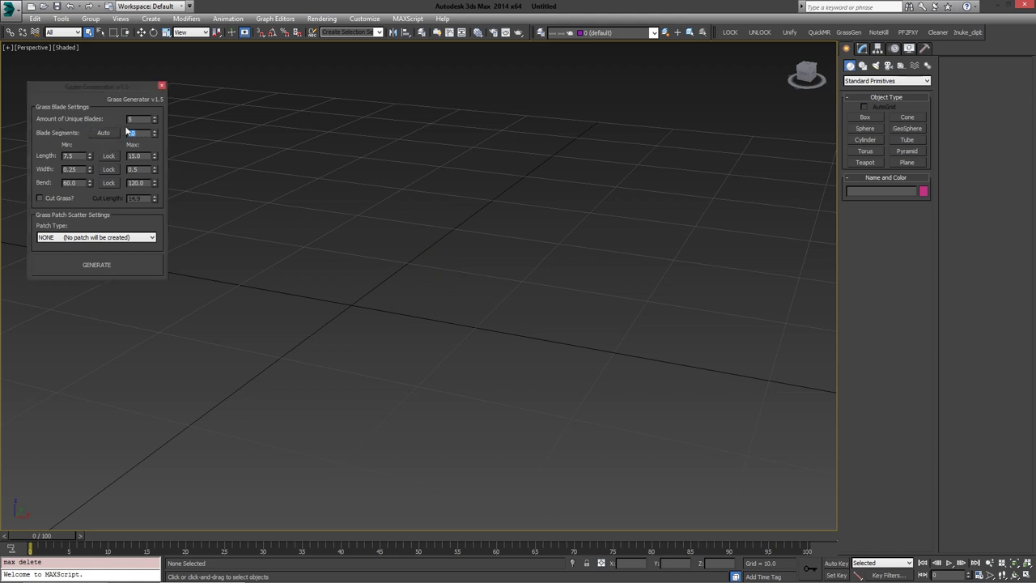
pyautogui.click(97, 266)
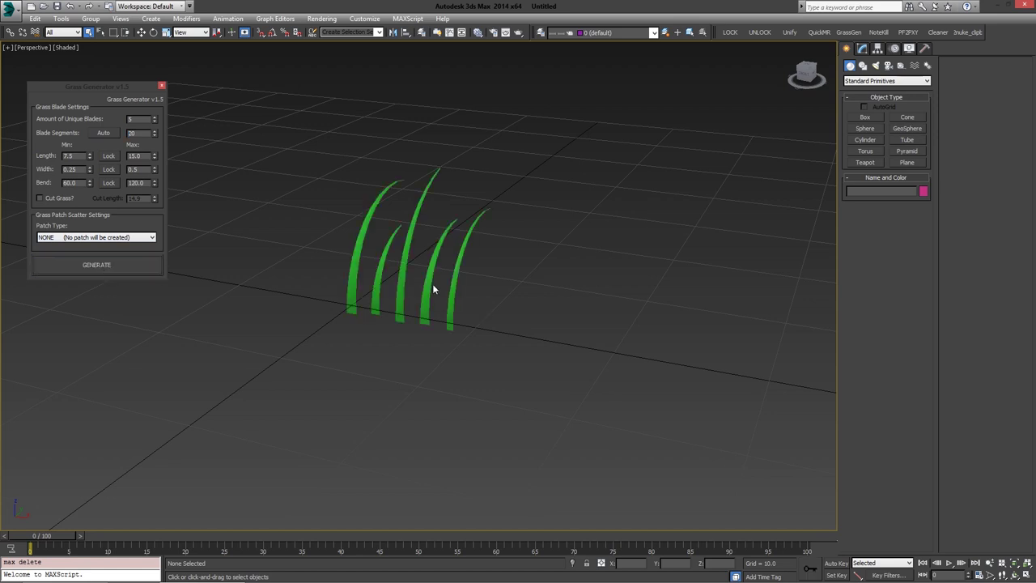
# - Examine the segmentation of the five new grass blades up close and delete all of them
pyautogui.scroll(3, 426, 297)
pyautogui.moveTo(478, 364); pyautogui.dragTo(296, 285)
pyautogui.keyDown('alt'); pyautogui.moveTo(411, 346); pyautogui.dragTo(335, 342, button='middle'); pyautogui.keyUp('alt')
pyautogui.scroll(-2, 348, 332)
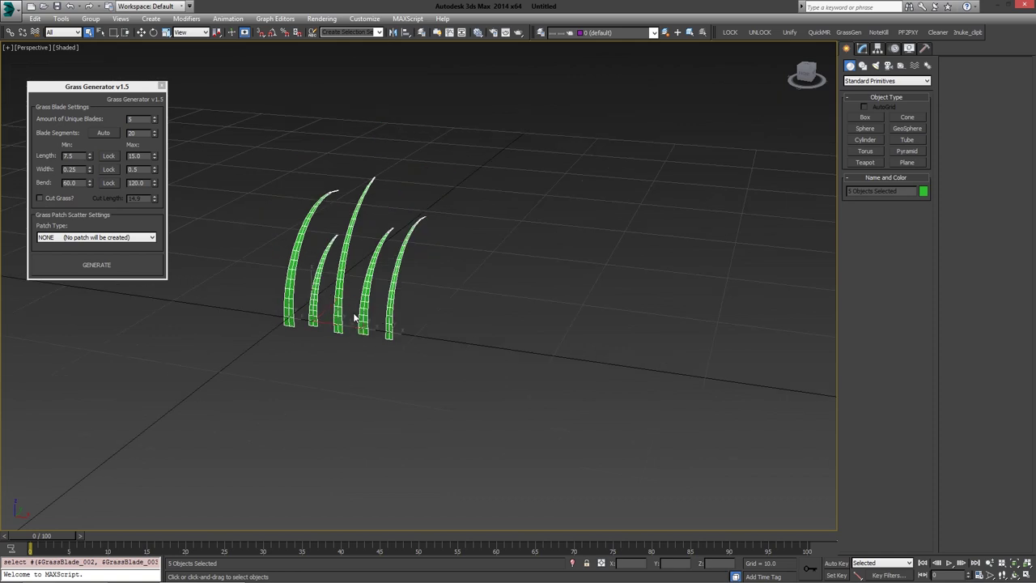
pyautogui.keyDown('alt'); pyautogui.moveTo(323, 308); pyautogui.dragTo(382, 345, button='middle'); pyautogui.keyUp('alt')
pyautogui.scroll(3, 387, 324)
pyautogui.scroll(-3, 385, 326)
pyautogui.moveTo(279, 374); pyautogui.dragTo(463, 340)
pyautogui.press('Delete')
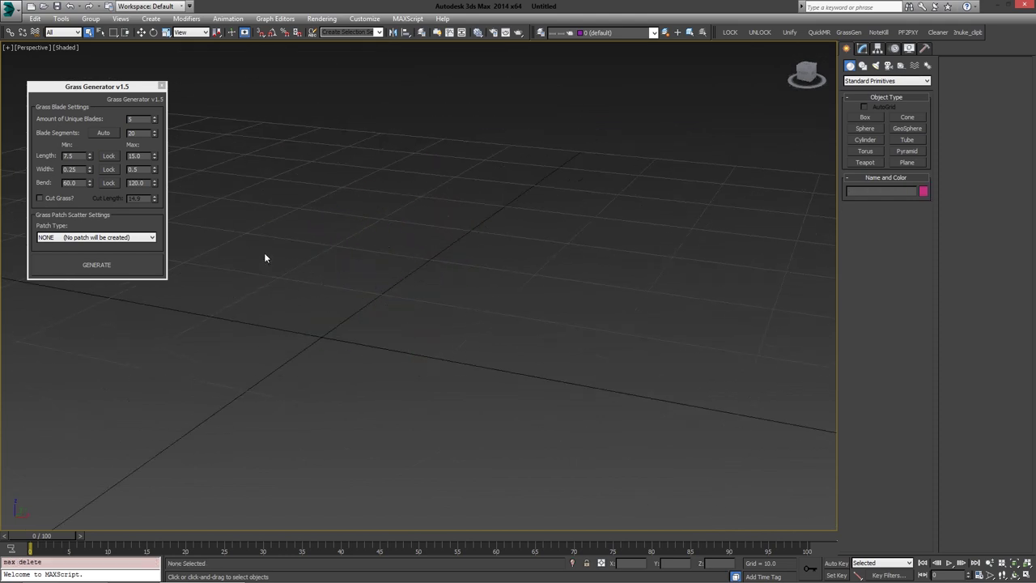
# - Set the grass patch type to QUICK (Version 1.0 scattering)
pyautogui.keyDown('alt'); pyautogui.moveTo(397, 267); pyautogui.dragTo(346, 253, button='middle'); pyautogui.keyUp('alt')
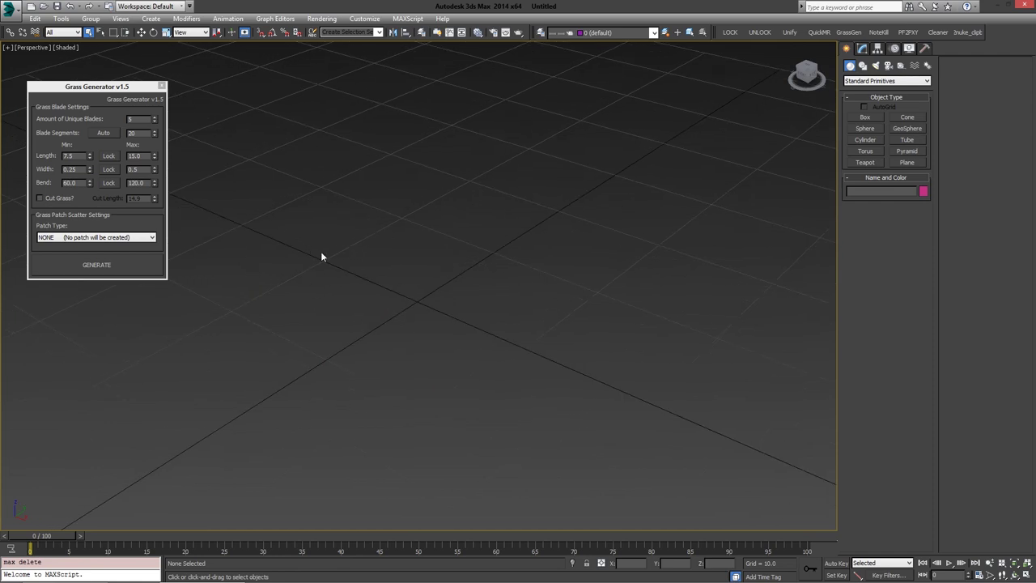
pyautogui.moveTo(437, 268)
pyautogui.keyDown('alt'); pyautogui.mouseDown(button='middle')
pyautogui.moveTo(386, 242)
pyautogui.moveTo(434, 270)
pyautogui.mouseUp(button='middle'); pyautogui.keyUp('alt')
pyautogui.click(118, 237)
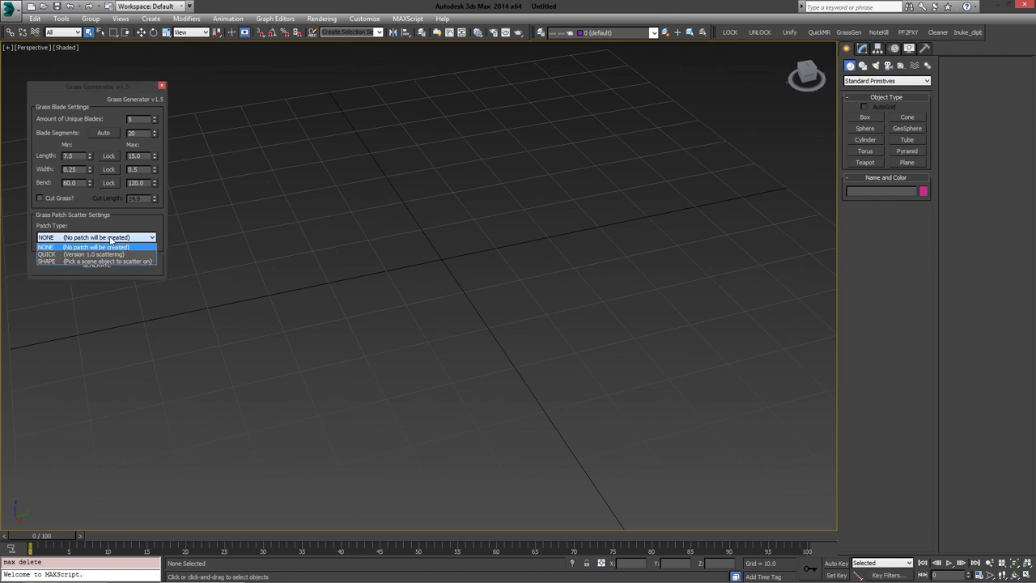
pyautogui.click(90, 255)
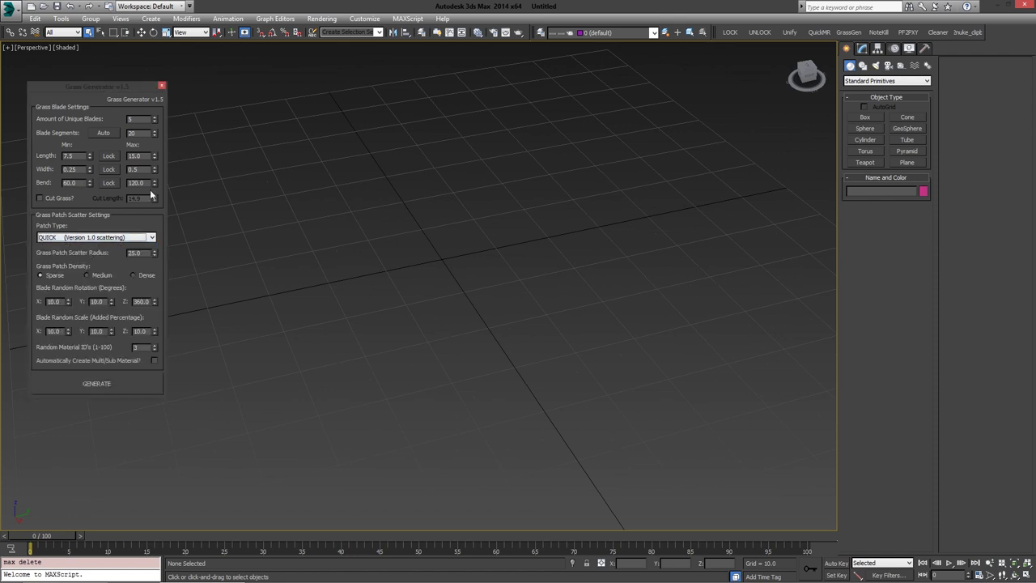
pyautogui.moveTo(397, 319); pyautogui.dragTo(370, 300, button='middle')
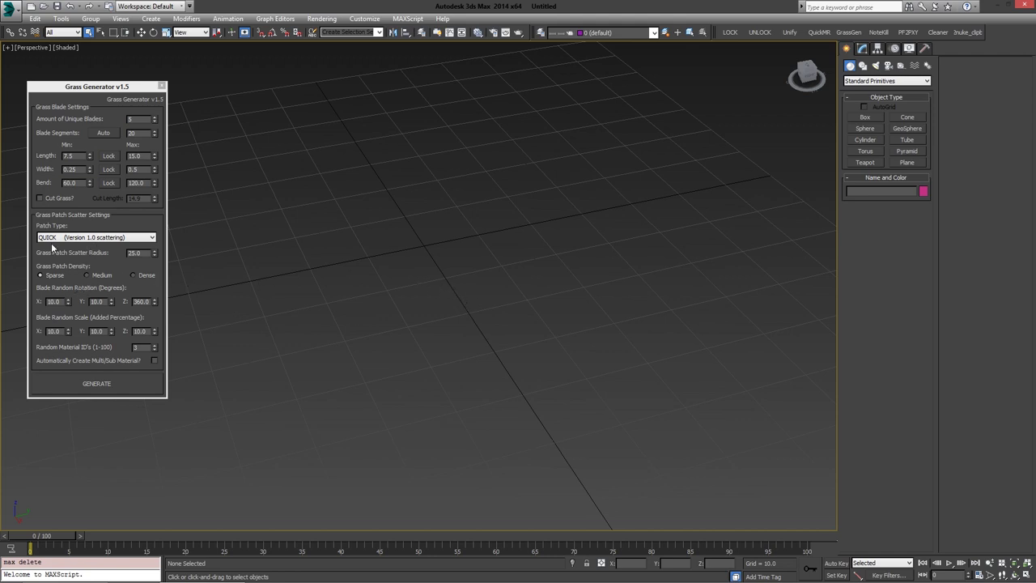
# - Generate a sparse quick grass patch with a scatter radius of 25, inspect it, and delete it
pyautogui.click(117, 252)
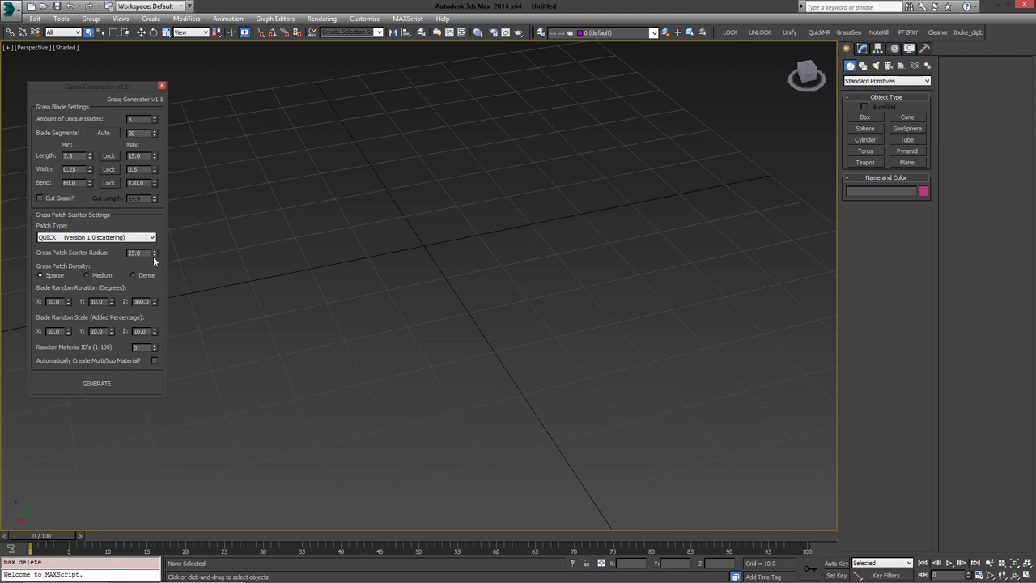
pyautogui.moveTo(143, 253); pyautogui.dragTo(58, 255)
pyautogui.click(84, 382)
pyautogui.keyDown('alt'); pyautogui.moveTo(459, 347); pyautogui.dragTo(320, 318, button='middle'); pyautogui.keyUp('alt')
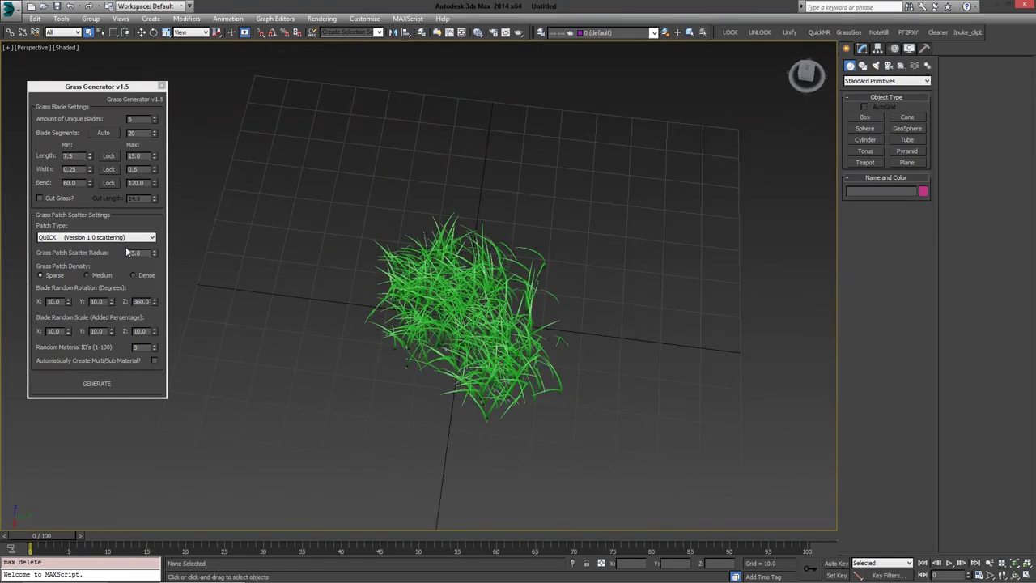
pyautogui.keyDown('alt'); pyautogui.moveTo(490, 253); pyautogui.dragTo(432, 229, button='middle'); pyautogui.keyUp('alt')
pyautogui.scroll(3, 394, 272)
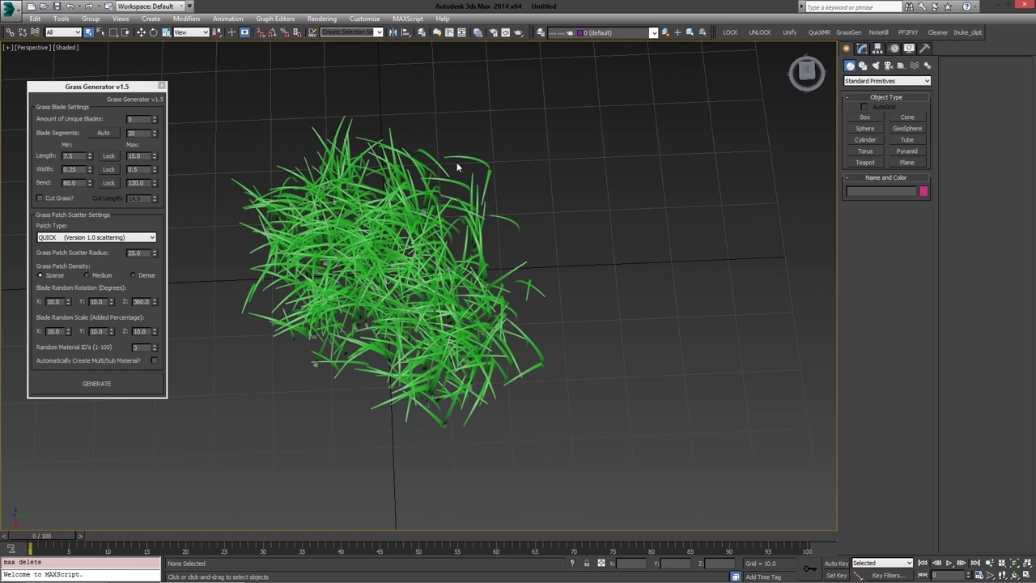
pyautogui.keyDown('alt'); pyautogui.moveTo(483, 198); pyautogui.dragTo(485, 297, button='middle'); pyautogui.keyUp('alt')
pyautogui.click(400, 264)
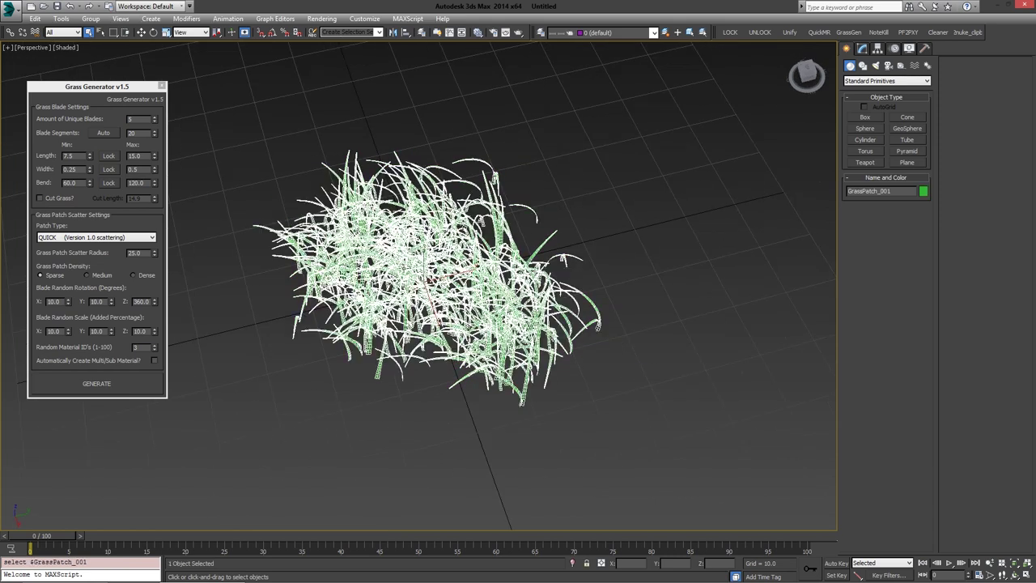
pyautogui.press('Delete')
# - Generate a second sparse grass patch with the same settings and delete it
pyautogui.click(111, 382)
pyautogui.keyDown('alt'); pyautogui.moveTo(423, 295); pyautogui.dragTo(485, 284, button='middle'); pyautogui.keyUp('alt')
pyautogui.click(453, 288)
pyautogui.press('Delete')
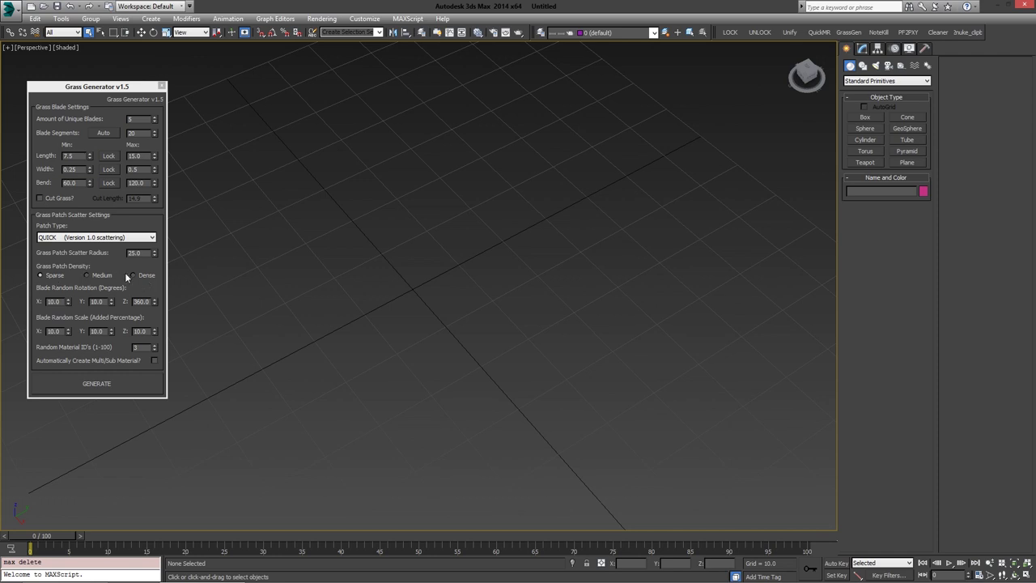
# - Generate a sparse grass patch with the scatter radius set to 50, inspect its spread, and delete it
pyautogui.moveTo(143, 253); pyautogui.dragTo(80, 251)
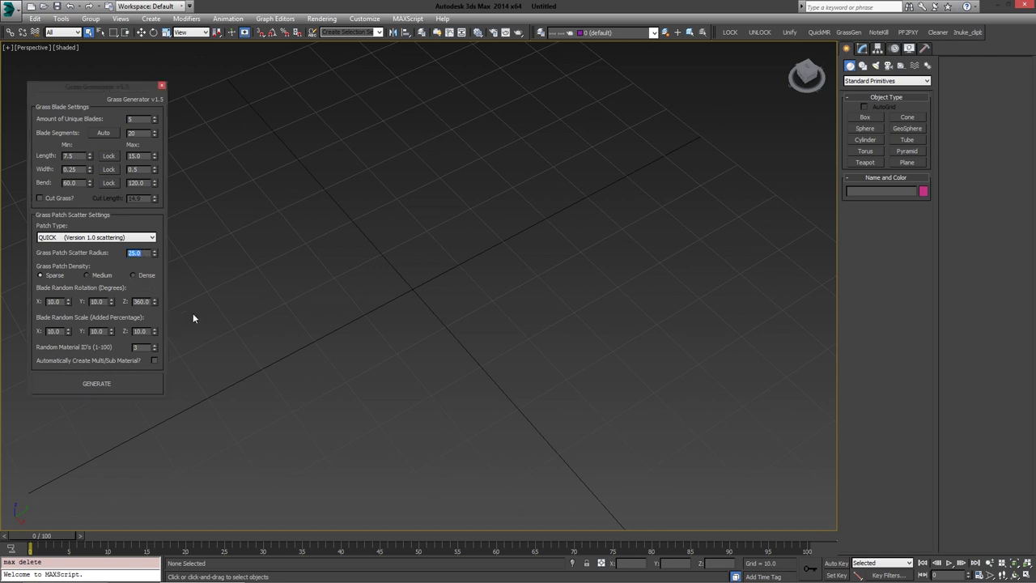
pyautogui.write('50')
pyautogui.click(112, 386)
pyautogui.keyDown('alt'); pyautogui.moveTo(431, 276); pyautogui.dragTo(402, 279, button='middle'); pyautogui.keyUp('alt')
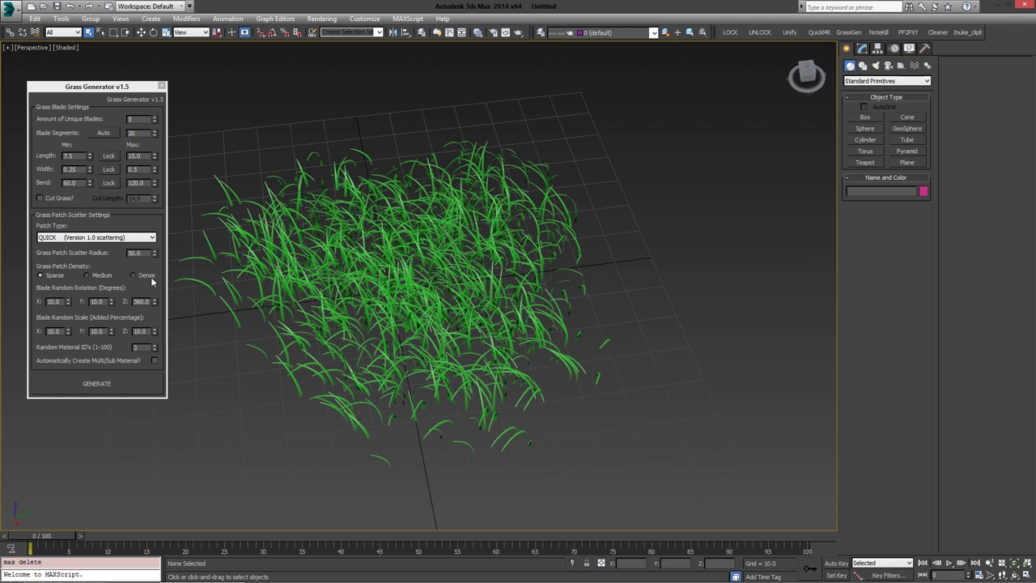
pyautogui.click(395, 275)
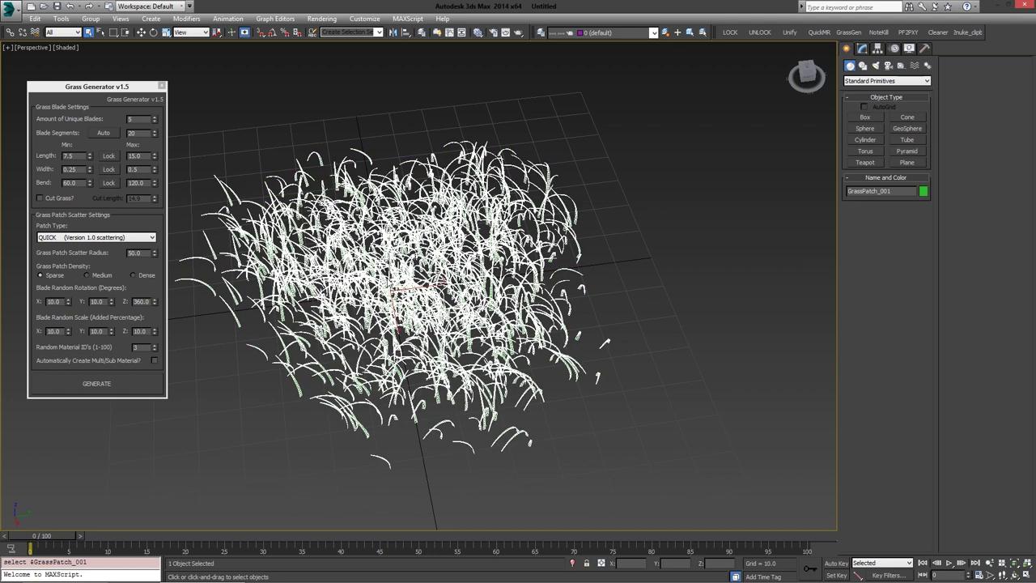
pyautogui.keyDown('alt'); pyautogui.moveTo(454, 288); pyautogui.dragTo(405, 306, button='middle'); pyautogui.keyUp('alt')
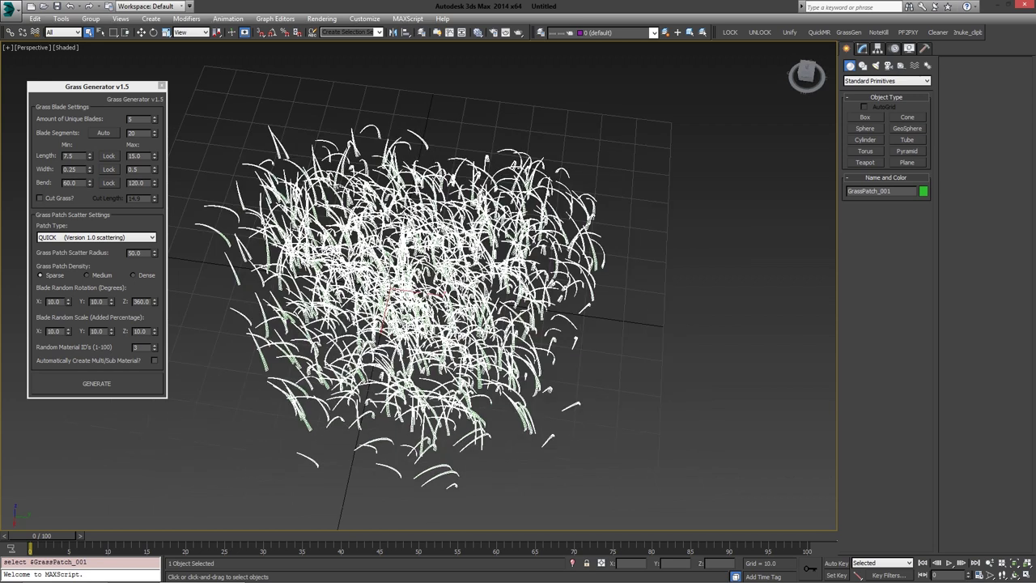
pyautogui.keyDown('alt'); pyautogui.moveTo(413, 279); pyautogui.dragTo(437, 275, button='middle'); pyautogui.keyUp('alt')
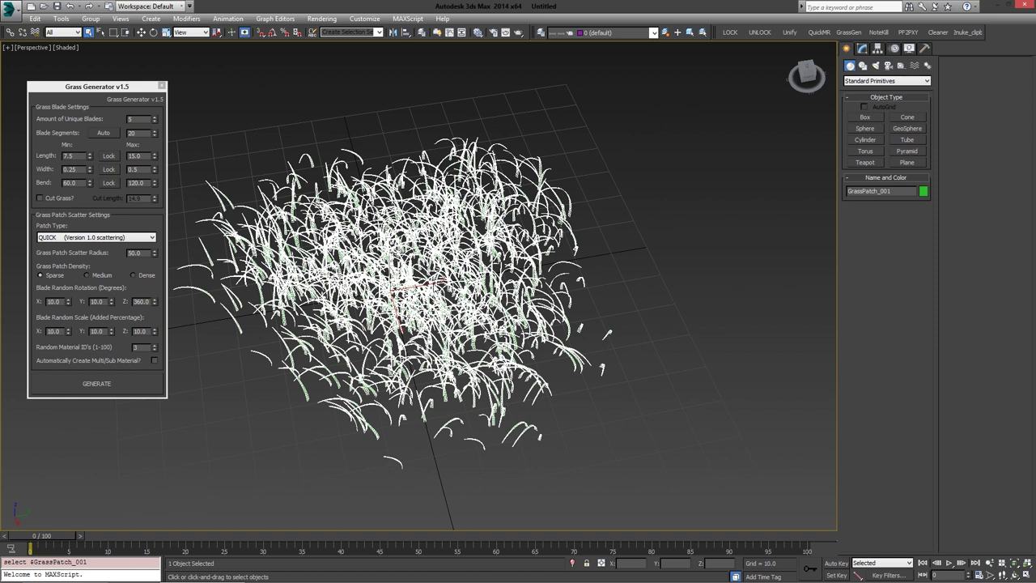
pyautogui.press('Delete')
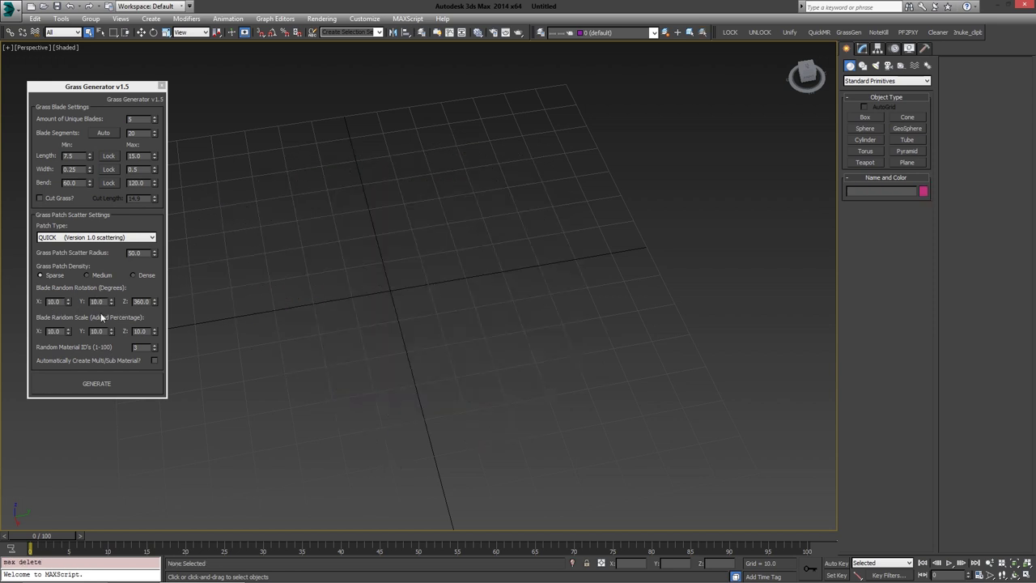
# - Reset the blade random rotation and random scale to 0 on the X, Y and Z axes
pyautogui.rightClick(68, 300)
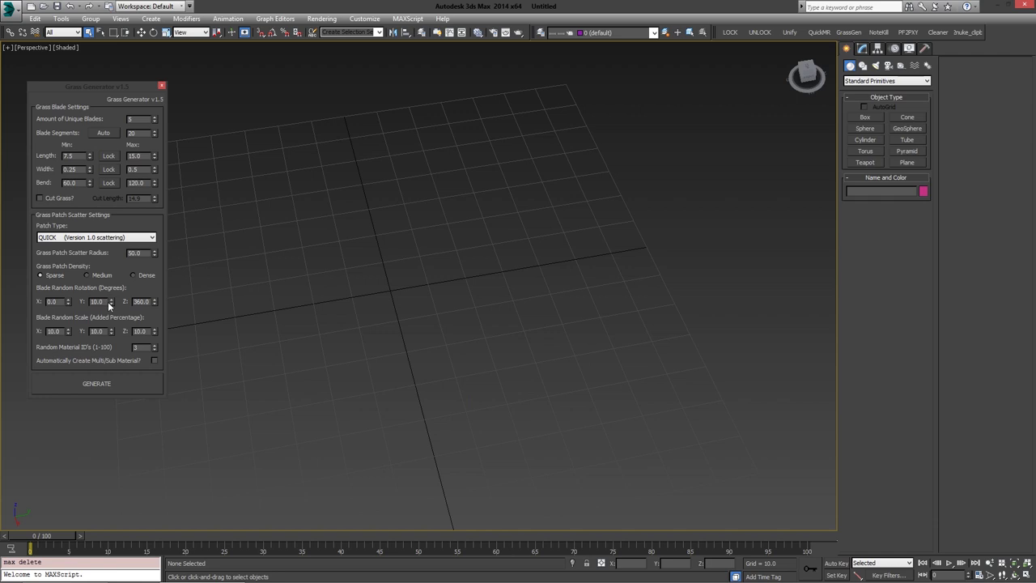
pyautogui.rightClick(112, 301)
pyautogui.rightClick(155, 302)
pyautogui.rightClick(69, 331)
pyautogui.rightClick(112, 331)
pyautogui.rightClick(154, 331)
# - Set the scatter radius to 25, generate a grass patch without random rotation or scale, and delete it
pyautogui.doubleClick(145, 253)
pyautogui.write('25')
pyautogui.press('Return')
pyautogui.click(104, 386)
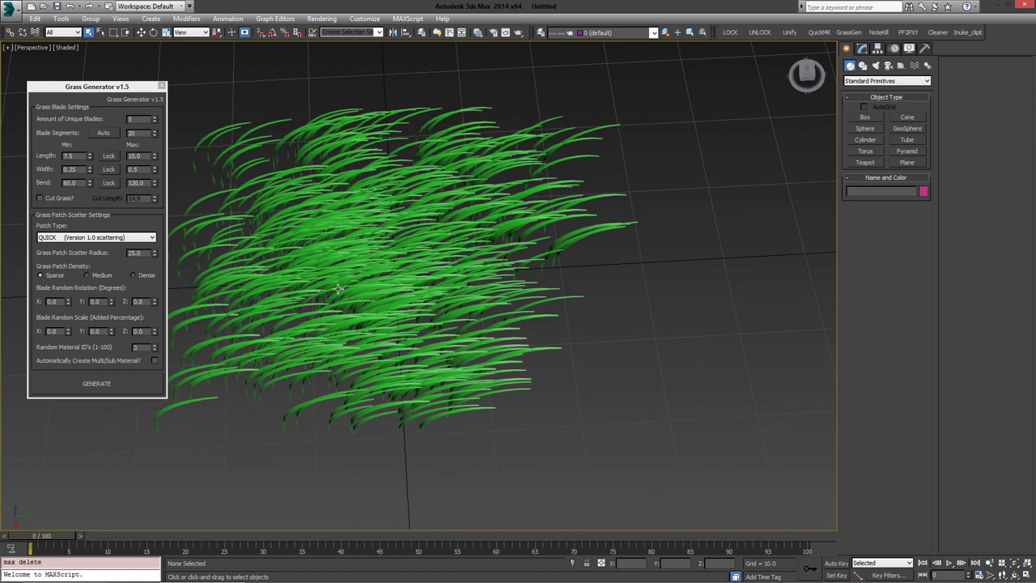
pyautogui.click(380, 285)
pyautogui.moveTo(317, 274); pyautogui.dragTo(417, 296, button='middle')
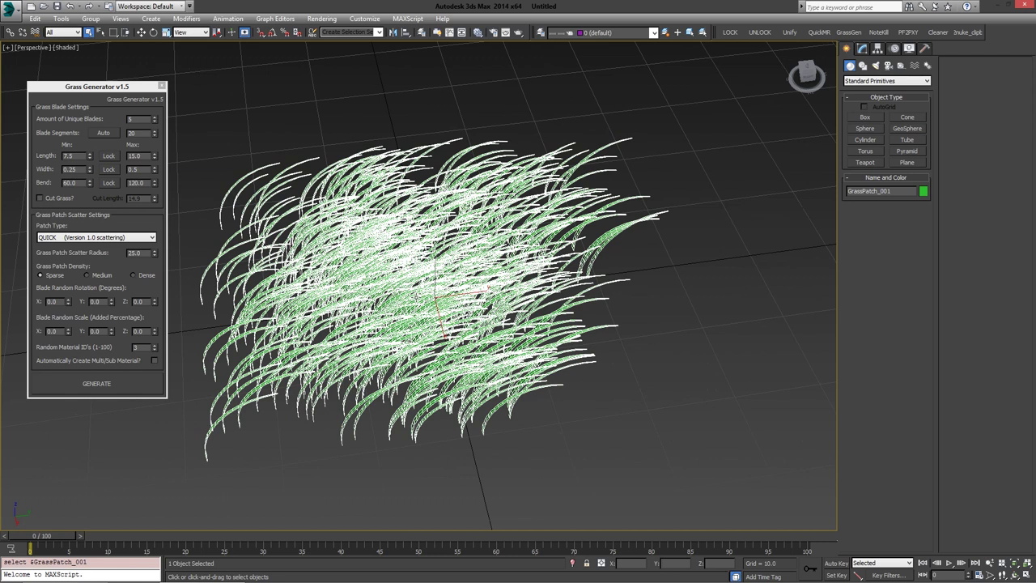
pyautogui.press('Delete')
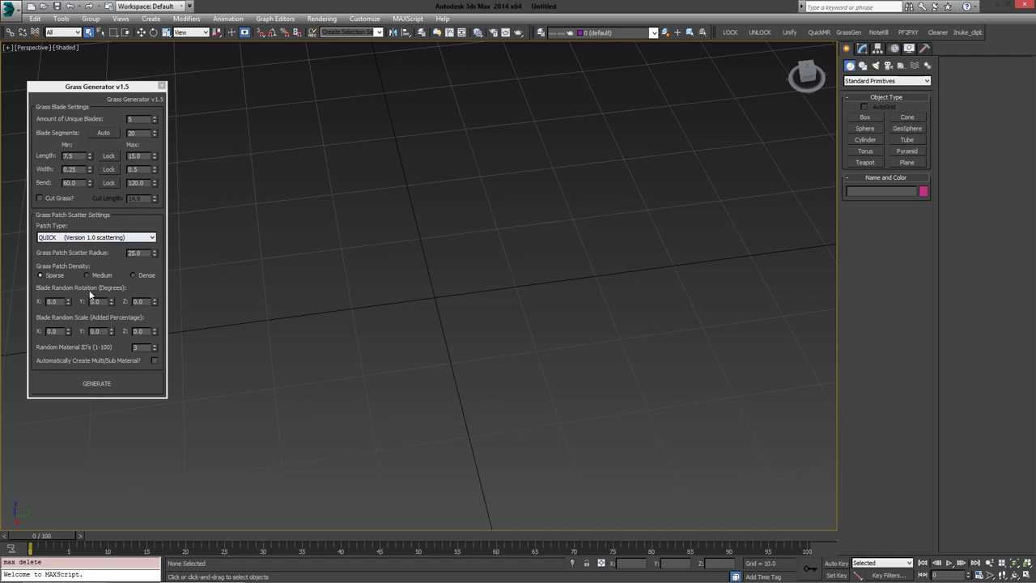
# - Set the blade random rotation to X 10, Y 10 and Z 45 degrees, and generate a grass patch
pyautogui.doubleClick(59, 302)
pyautogui.write('10')
pyautogui.press('Tab')
pyautogui.write('10')
pyautogui.press('Tab')
pyautogui.write('45')
pyautogui.click(109, 386)
pyautogui.keyDown('alt'); pyautogui.moveTo(466, 268); pyautogui.dragTo(494, 307, button='middle'); pyautogui.keyUp('alt')
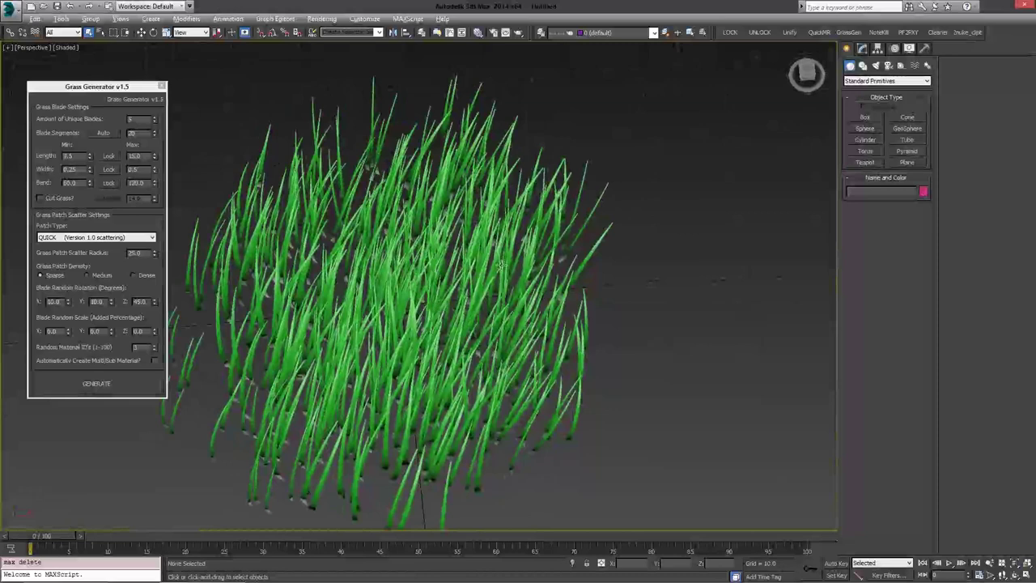
pyautogui.keyDown('alt'); pyautogui.moveTo(427, 247); pyautogui.dragTo(242, 265, button='middle'); pyautogui.keyUp('alt')
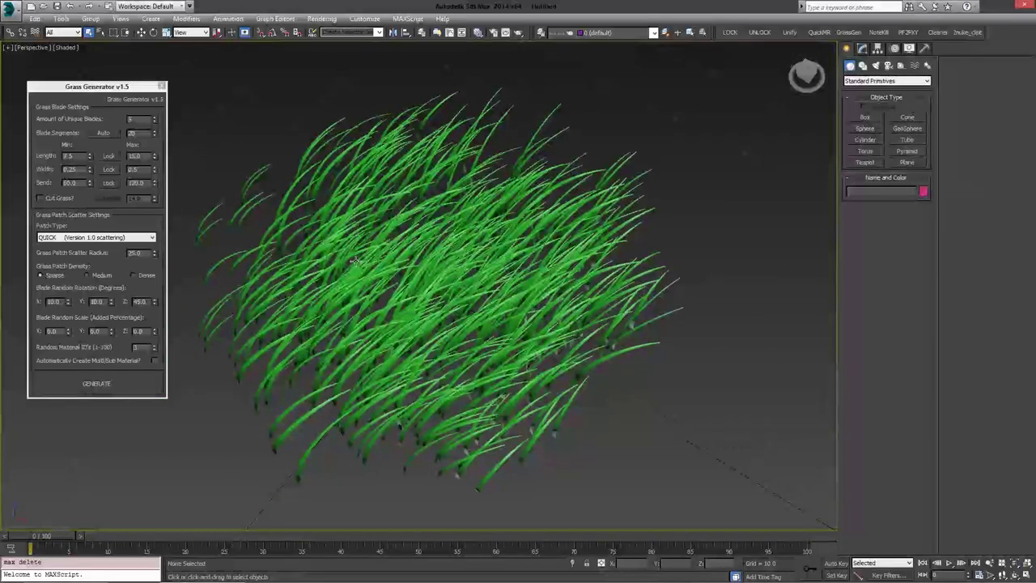
pyautogui.click(374, 262)
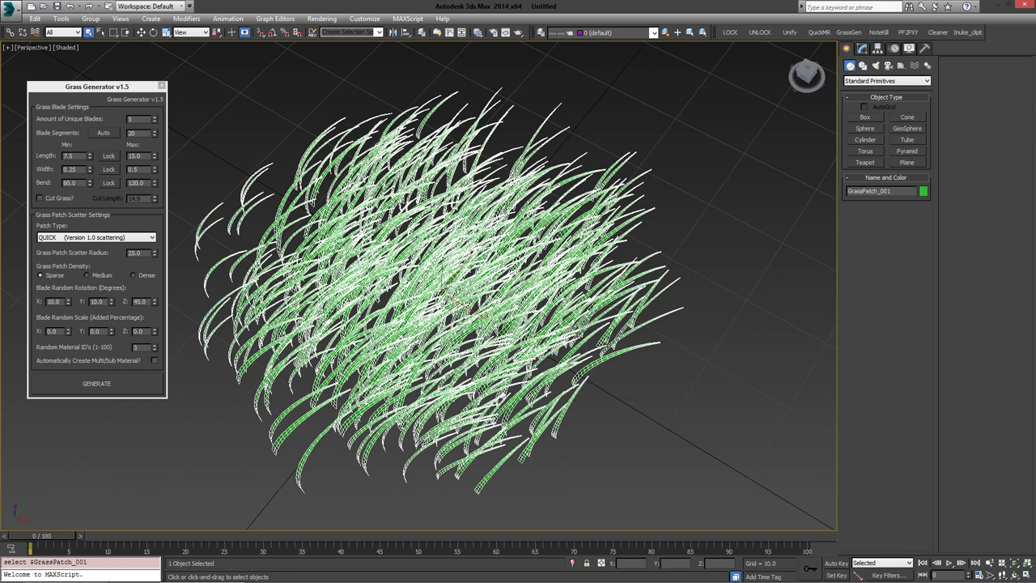
# - Replace the grass patch with a new one generated with blade random rotation X 90, Y 0 and Z 0 degrees
pyautogui.click(122, 303)
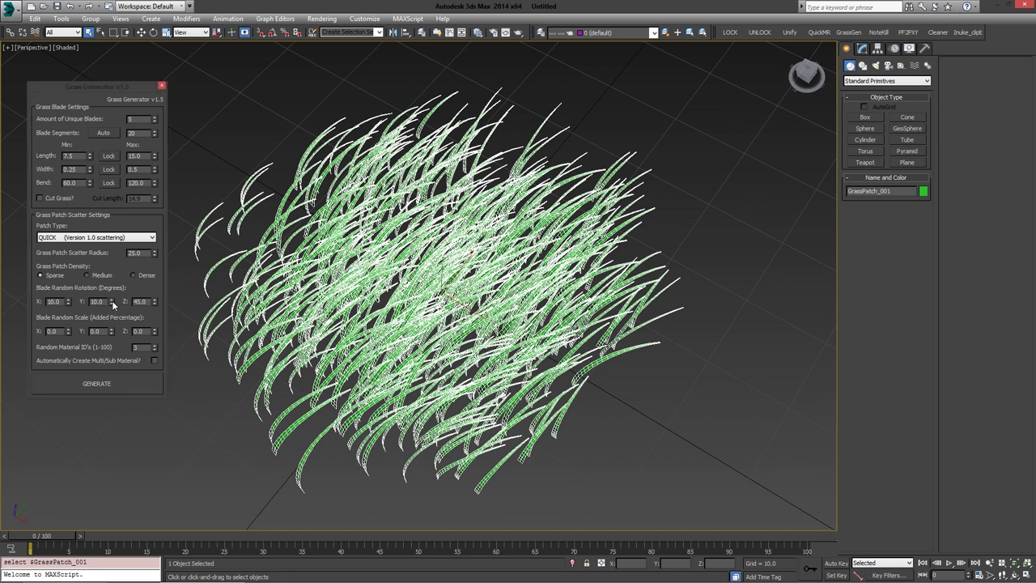
pyautogui.rightClick(112, 302)
pyautogui.rightClick(155, 303)
pyautogui.write('180')
pyautogui.press('Return')
pyautogui.click(98, 385)
pyautogui.press('Delete')
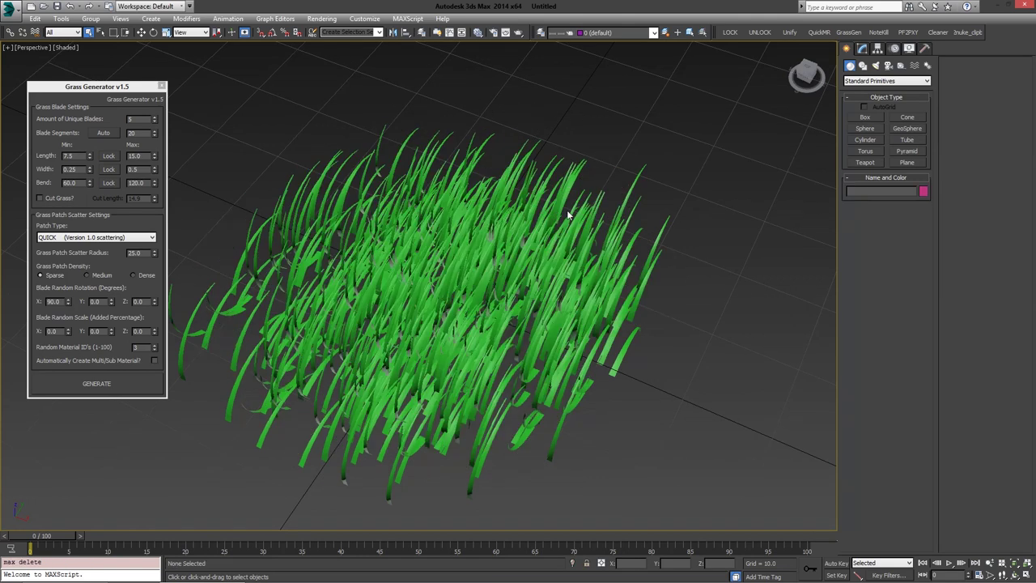
pyautogui.moveTo(447, 279)
pyautogui.mouseDown(button='middle')
pyautogui.moveTo(426, 250)
pyautogui.moveTo(437, 238)
pyautogui.moveTo(402, 211)
pyautogui.moveTo(423, 293)
pyautogui.moveTo(426, 265)
pyautogui.moveTo(378, 273)
pyautogui.moveTo(450, 282)
pyautogui.mouseUp(button='middle')
pyautogui.keyDown('alt'); pyautogui.moveTo(383, 278); pyautogui.dragTo(434, 281, button='middle'); pyautogui.keyUp('alt')
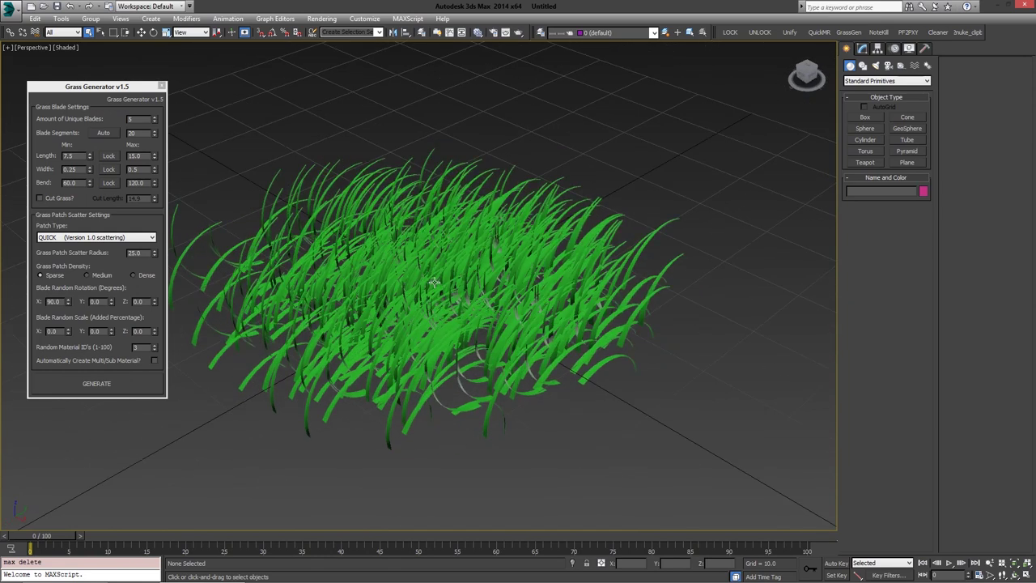
# - Delete the grass patch and set the blade random rotation to X 10, Y 10 and Z 360 degrees
pyautogui.click(443, 276)
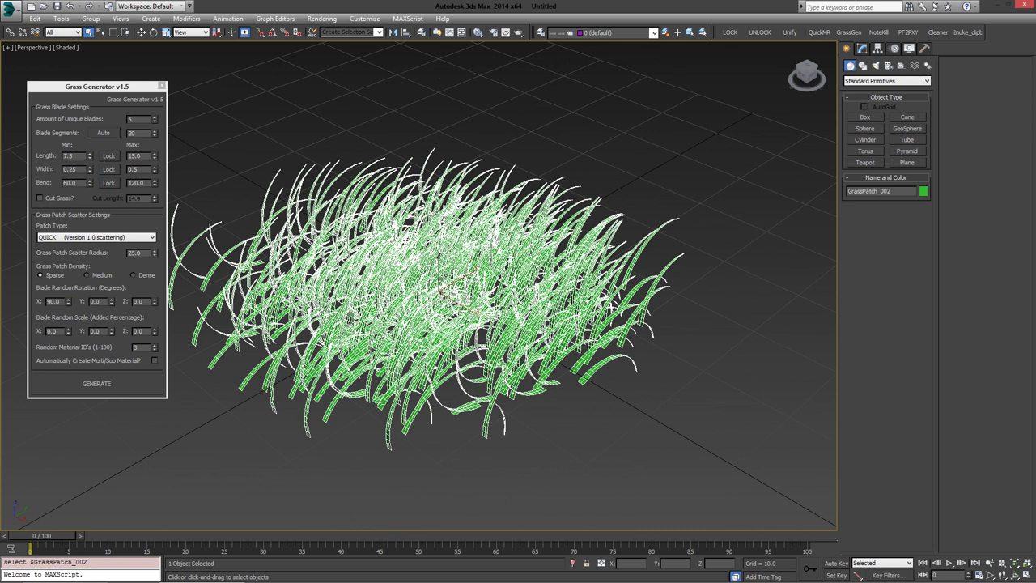
pyautogui.press('Delete')
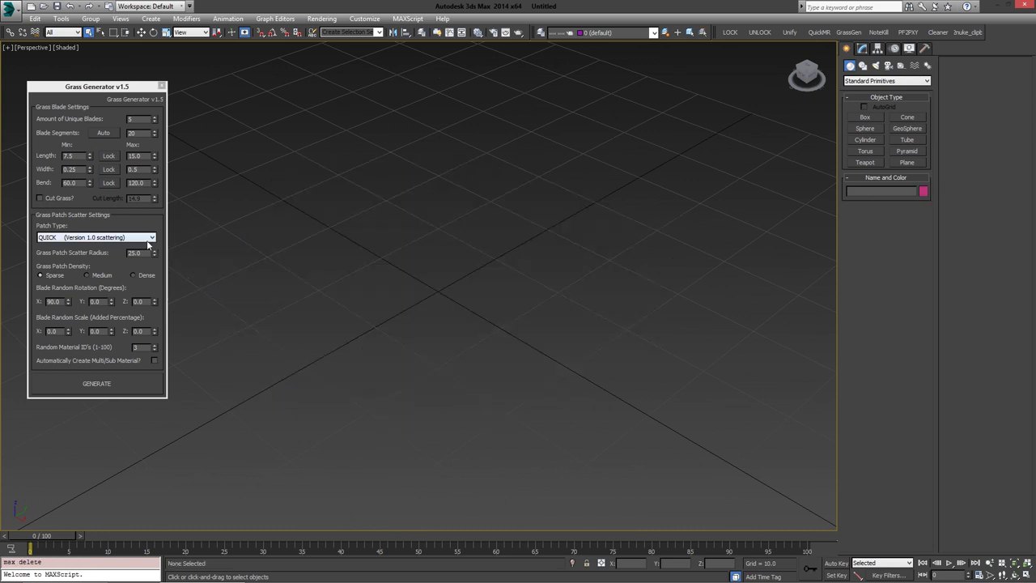
pyautogui.doubleClick(53, 301)
pyautogui.write('10')
pyautogui.press('Tab')
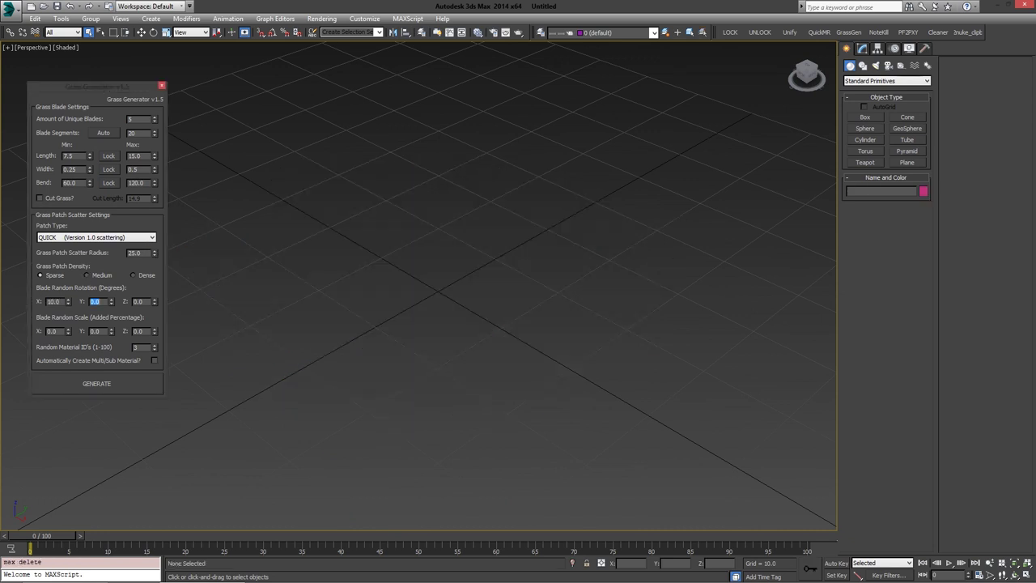
pyautogui.write('10')
pyautogui.press('Tab')
pyautogui.write('360')
pyautogui.press('Return')
# - Generate a grass patch with the new rotation values, view it from above and the side, and delete it
pyautogui.keyDown('alt'); pyautogui.moveTo(361, 276); pyautogui.dragTo(299, 281, button='middle'); pyautogui.keyUp('alt')
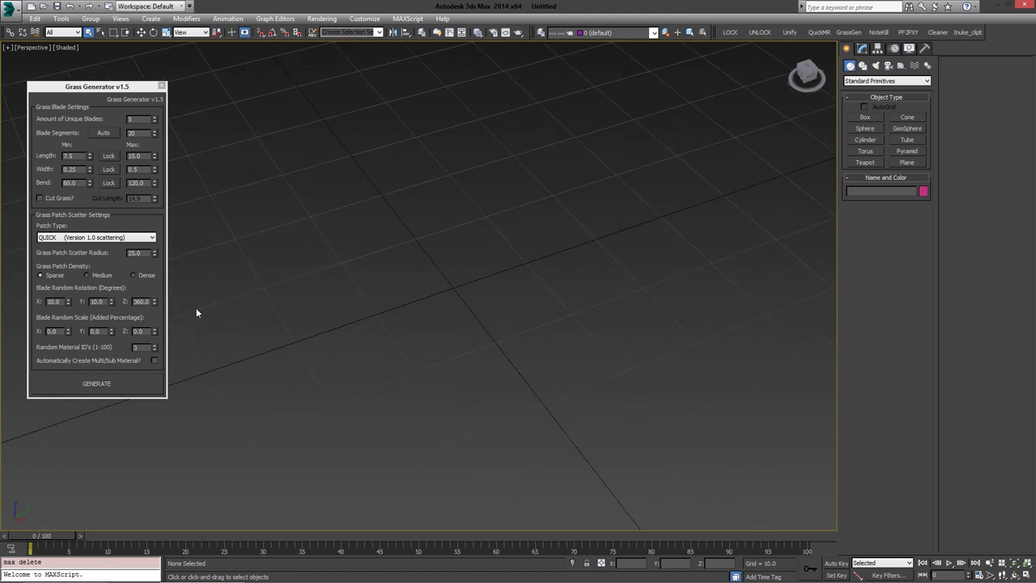
pyautogui.click(79, 378)
pyautogui.press('z')
pyautogui.keyDown('alt'); pyautogui.moveTo(457, 304); pyautogui.dragTo(435, 206, button='middle'); pyautogui.keyUp('alt')
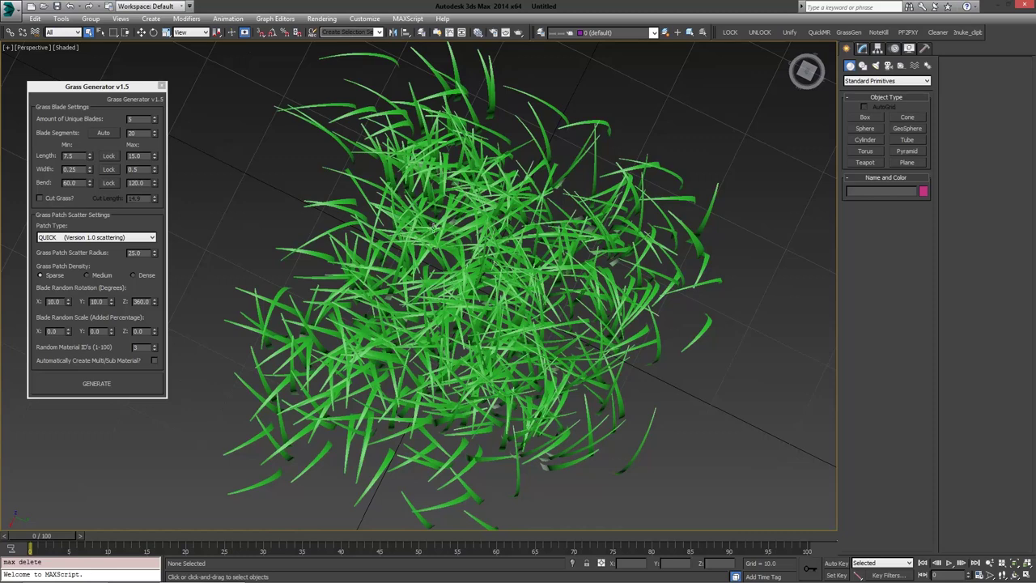
pyautogui.click(446, 239)
pyautogui.keyDown('alt'); pyautogui.moveTo(457, 277); pyautogui.dragTo(492, 239, button='middle'); pyautogui.keyUp('alt')
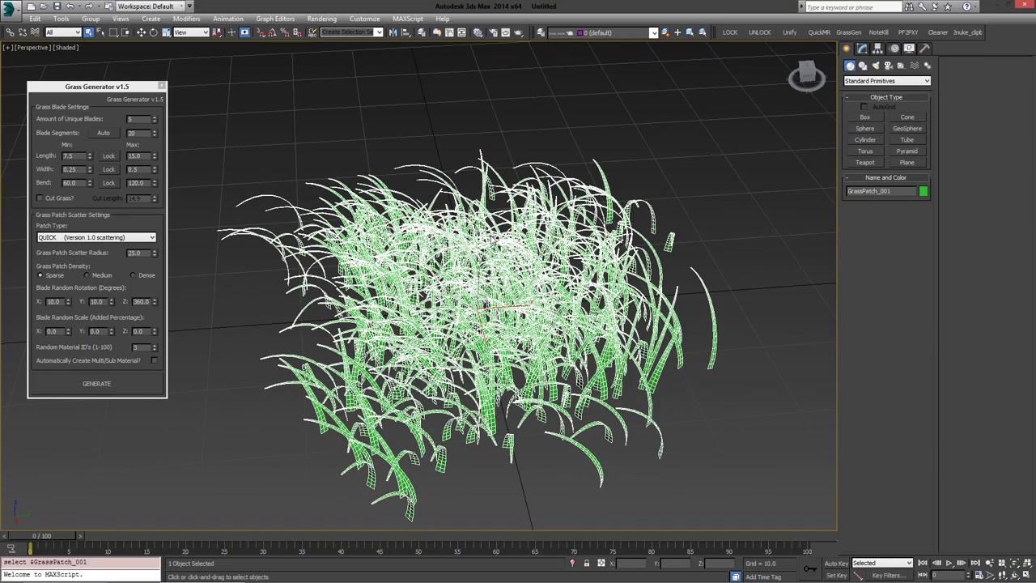
pyautogui.press('Delete')
pyautogui.keyDown('alt'); pyautogui.moveTo(482, 229); pyautogui.dragTo(437, 259, button='middle'); pyautogui.keyUp('alt')
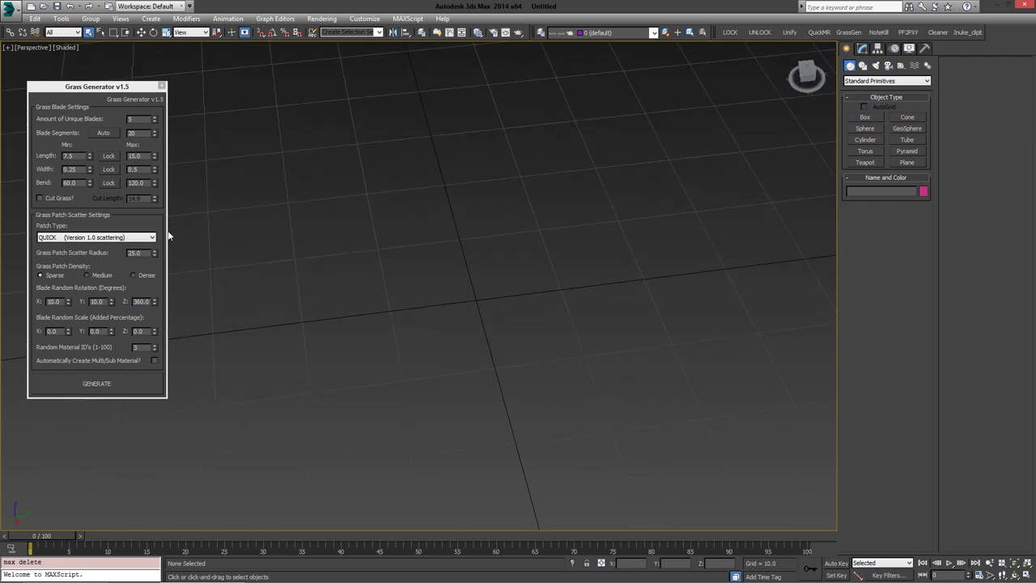
# - Enable grass cutting with a cut length of 5 and set the patch scatter radius to 15
pyautogui.click(57, 199)
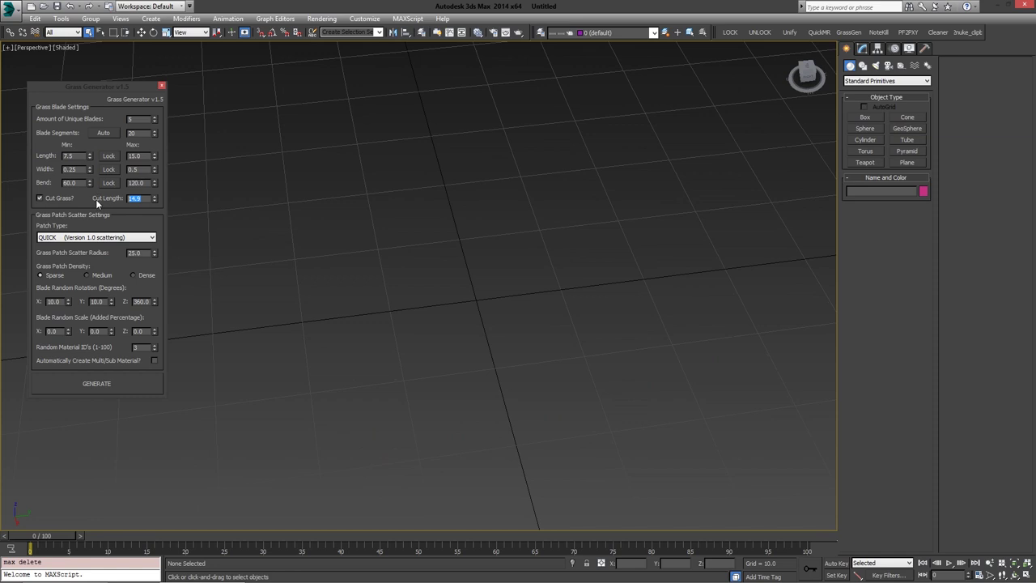
pyautogui.write('5')
pyautogui.doubleClick(145, 254)
pyautogui.write('15')
pyautogui.press('Return')
# - Generate the cut grass patch, examine its blade tips up close, and delete the patch
pyautogui.click(100, 383)
pyautogui.keyDown('alt'); pyautogui.moveTo(380, 312); pyautogui.dragTo(316, 318, button='middle'); pyautogui.keyUp('alt')
pyautogui.scroll(3, 464, 292)
pyautogui.scroll(4, 415, 318)
pyautogui.keyDown('alt'); pyautogui.moveTo(416, 320); pyautogui.dragTo(377, 314, button='middle'); pyautogui.keyUp('alt')
pyautogui.keyDown('alt'); pyautogui.moveTo(427, 344); pyautogui.dragTo(437, 335, button='middle'); pyautogui.keyUp('alt')
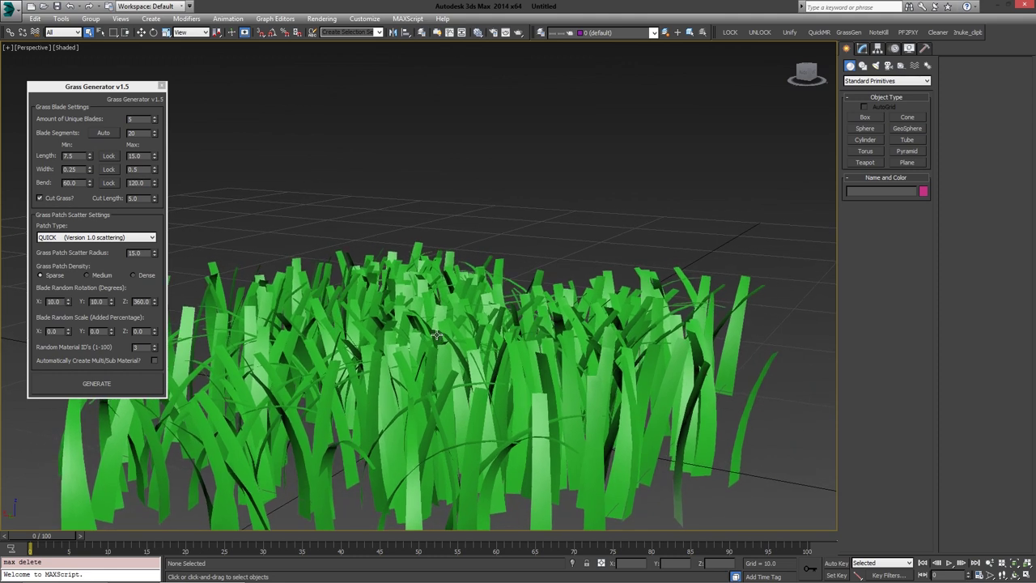
pyautogui.keyDown('alt'); pyautogui.moveTo(404, 290); pyautogui.dragTo(427, 315, button='middle'); pyautogui.keyUp('alt')
pyautogui.scroll(-5, 427, 316)
pyautogui.click(428, 306)
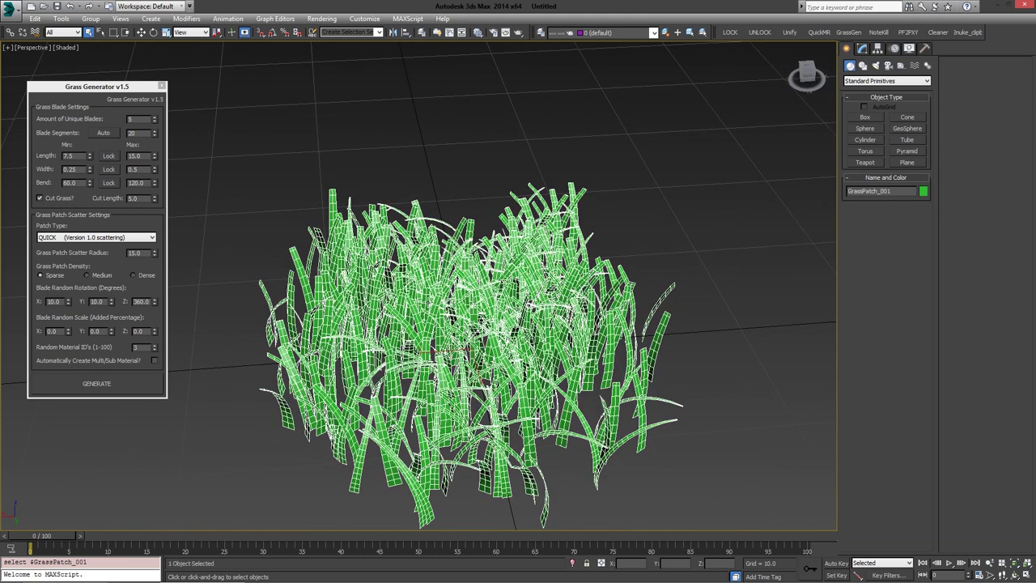
pyautogui.press('Delete')
# - Turn on automatic blade segments, set the blade random scale X to 100, and generate a grass patch
pyautogui.click(98, 134)
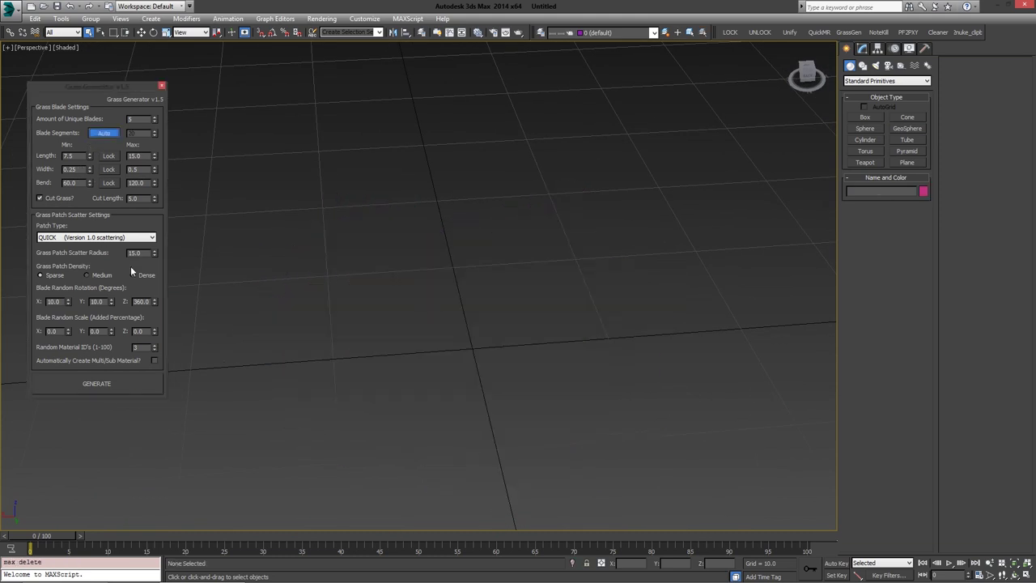
pyautogui.doubleClick(60, 331)
pyautogui.write('1')
pyautogui.press('Tab')
pyautogui.click(96, 384)
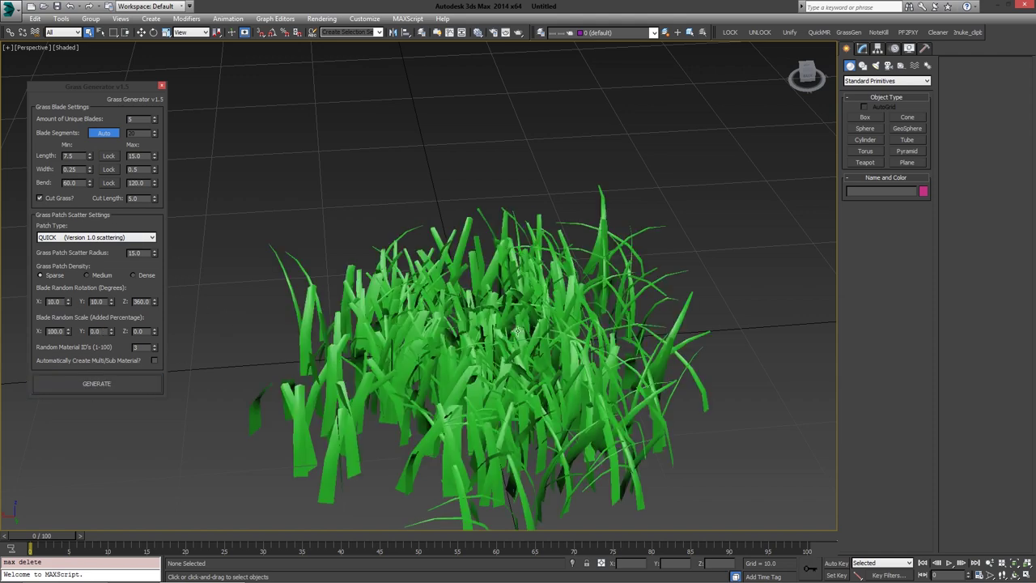
pyautogui.keyDown('alt'); pyautogui.moveTo(380, 243); pyautogui.dragTo(404, 225, button='middle'); pyautogui.keyUp('alt')
pyautogui.scroll(3, 388, 323)
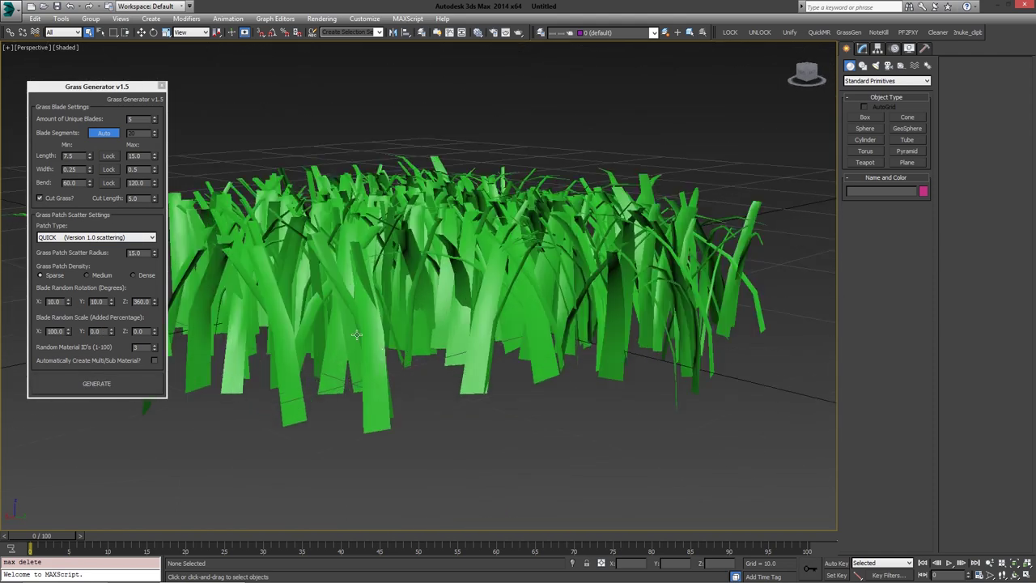
# - Select the cut grass patch to examine its blade segments from several angles, and delete it
pyautogui.click(390, 354)
pyautogui.keyDown('alt'); pyautogui.moveTo(390, 353); pyautogui.dragTo(463, 261, button='middle'); pyautogui.keyUp('alt')
pyautogui.moveTo(420, 315)
pyautogui.keyDown('alt'); pyautogui.mouseDown(button='middle')
pyautogui.moveTo(408, 314)
pyautogui.moveTo(421, 316)
pyautogui.mouseUp(button='middle'); pyautogui.keyUp('alt')
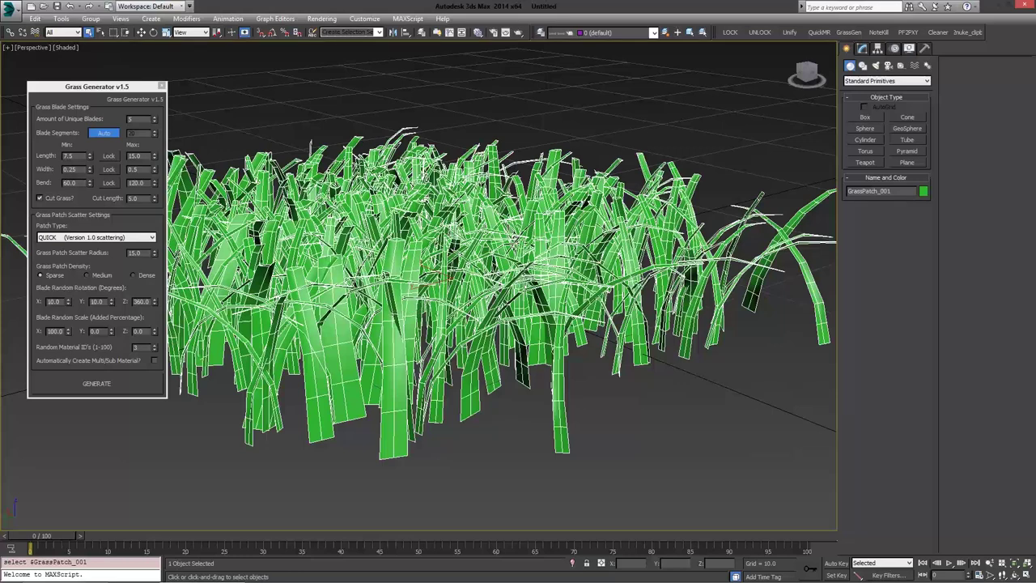
pyautogui.keyDown('alt'); pyautogui.moveTo(441, 273); pyautogui.dragTo(385, 290, button='middle'); pyautogui.keyUp('alt')
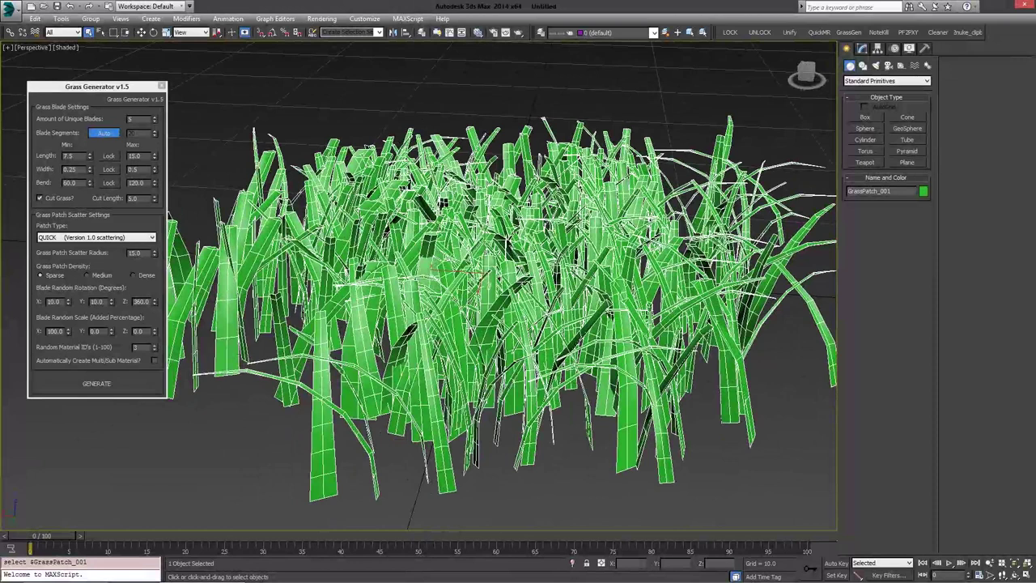
pyautogui.press('Delete')
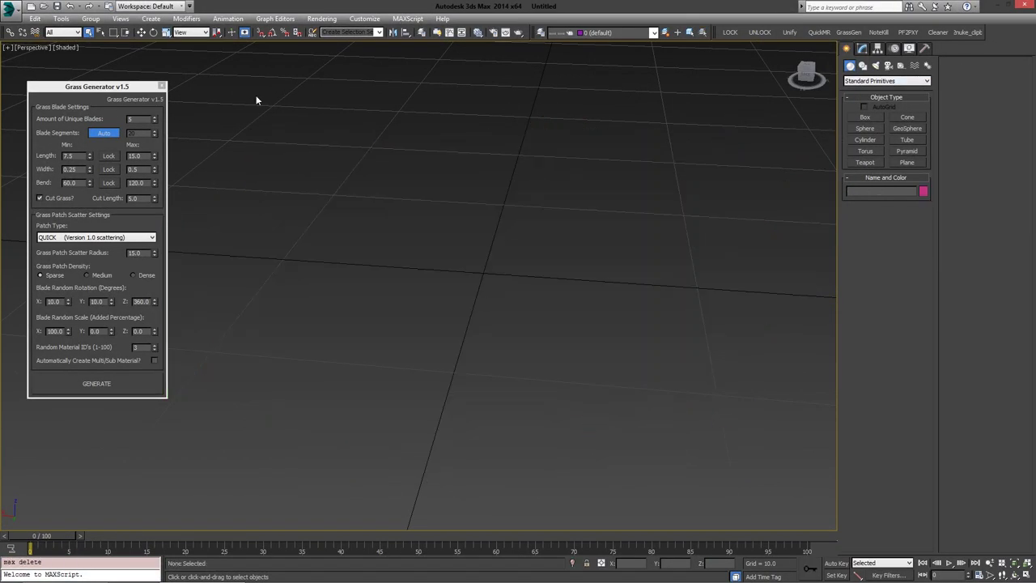
# - Close and relaunch the Grass Generator to restore its defaults, and set the patch type to QUICK
pyautogui.click(161, 86)
pyautogui.click(849, 32)
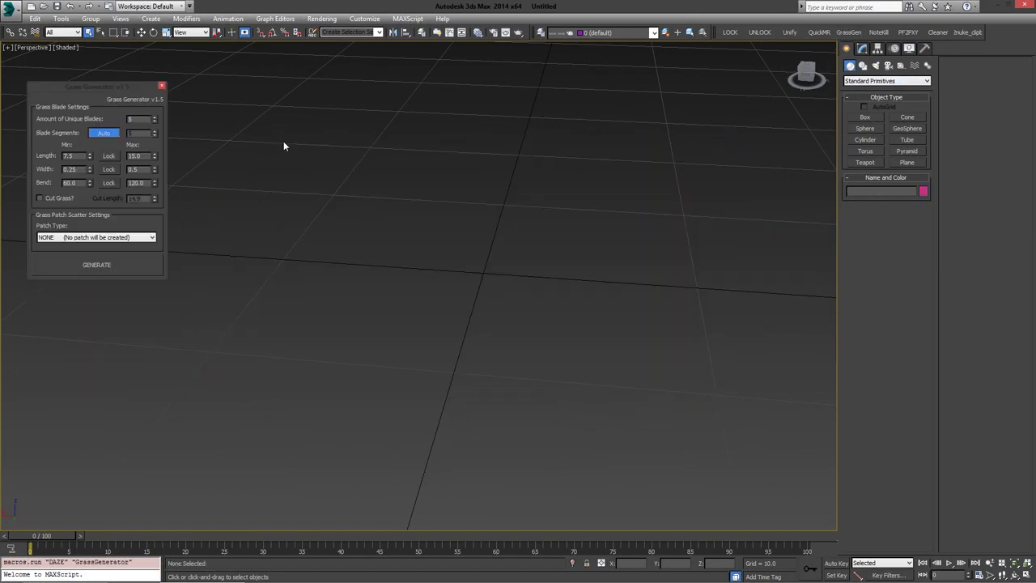
pyautogui.click(93, 237)
pyautogui.click(79, 254)
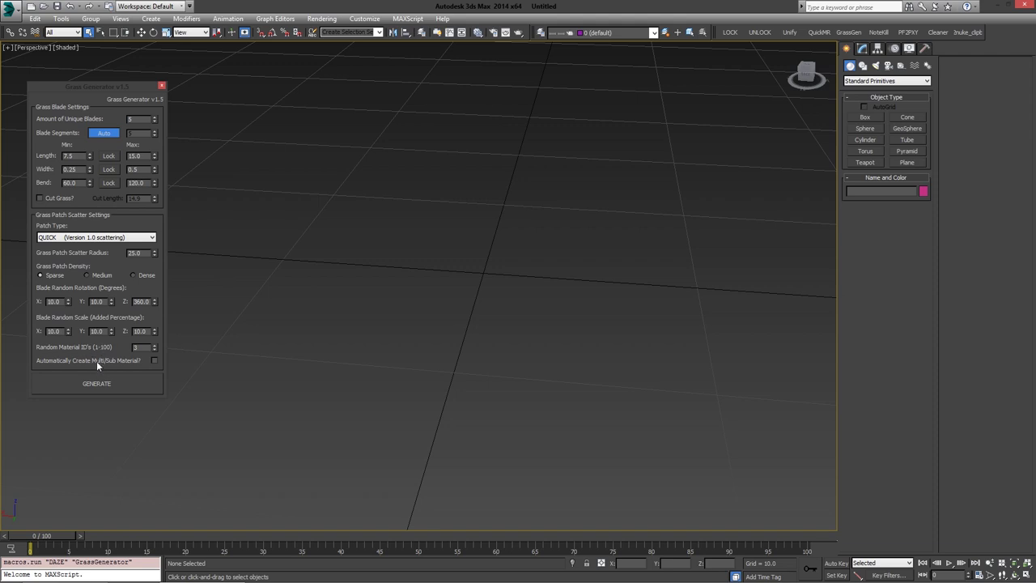
# - Generate a quick-scattered grass patch with the default settings and convert it to an editable poly
pyautogui.keyDown('alt'); pyautogui.moveTo(375, 348); pyautogui.dragTo(382, 313, button='middle'); pyautogui.keyUp('alt')
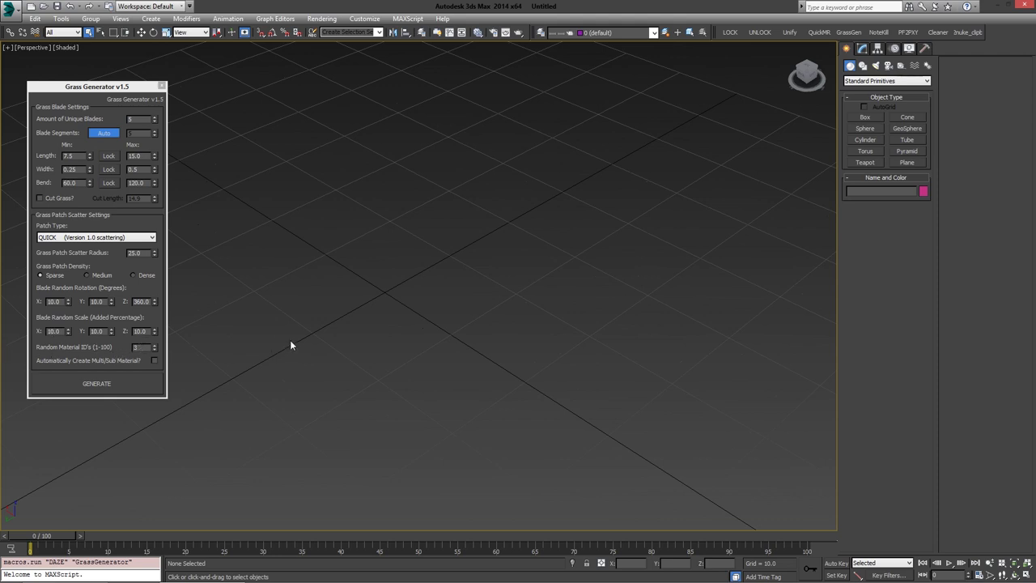
pyautogui.click(100, 383)
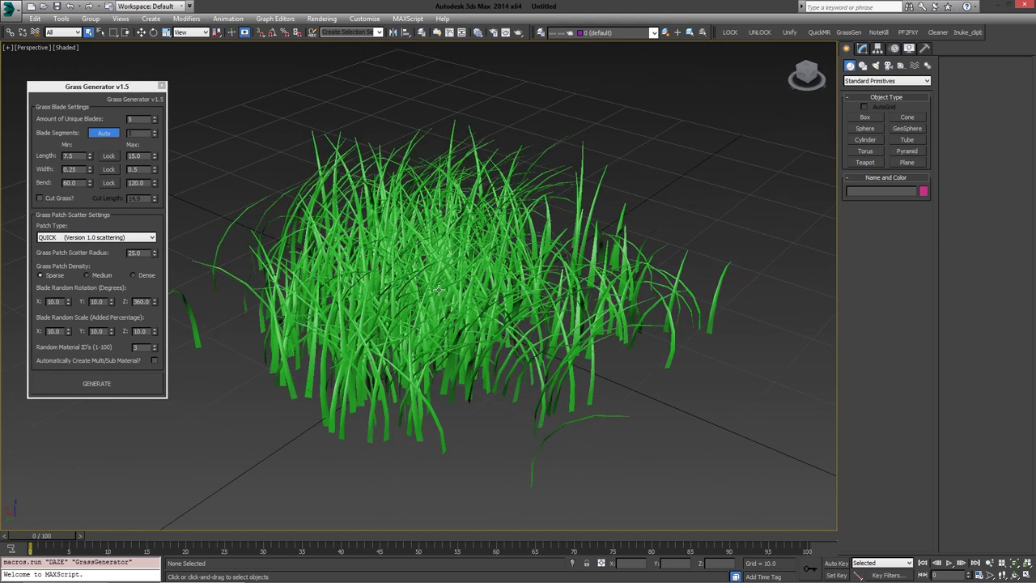
pyautogui.click(438, 289)
pyautogui.click(862, 49)
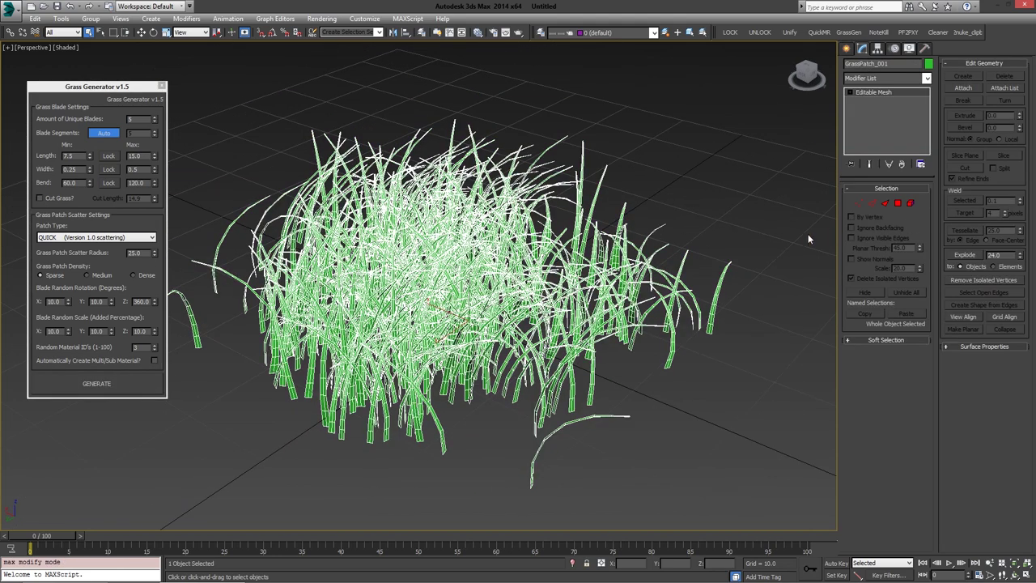
pyautogui.rightClick(606, 172)
pyautogui.moveTo(677, 272)
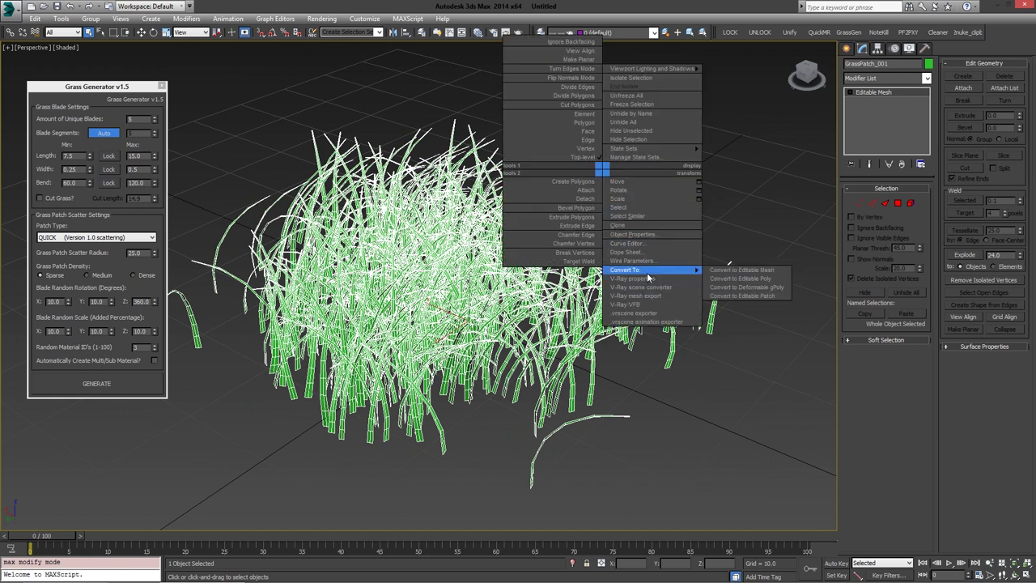
pyautogui.click(739, 279)
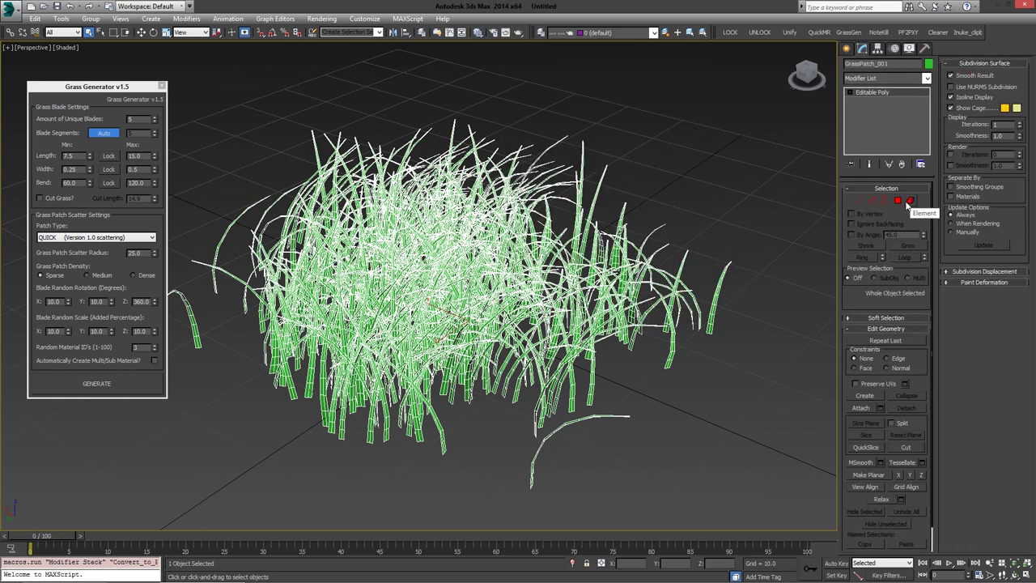
# - Switch the grass patch to polygon level and select the polygons with material ID 1
pyautogui.click(898, 201)
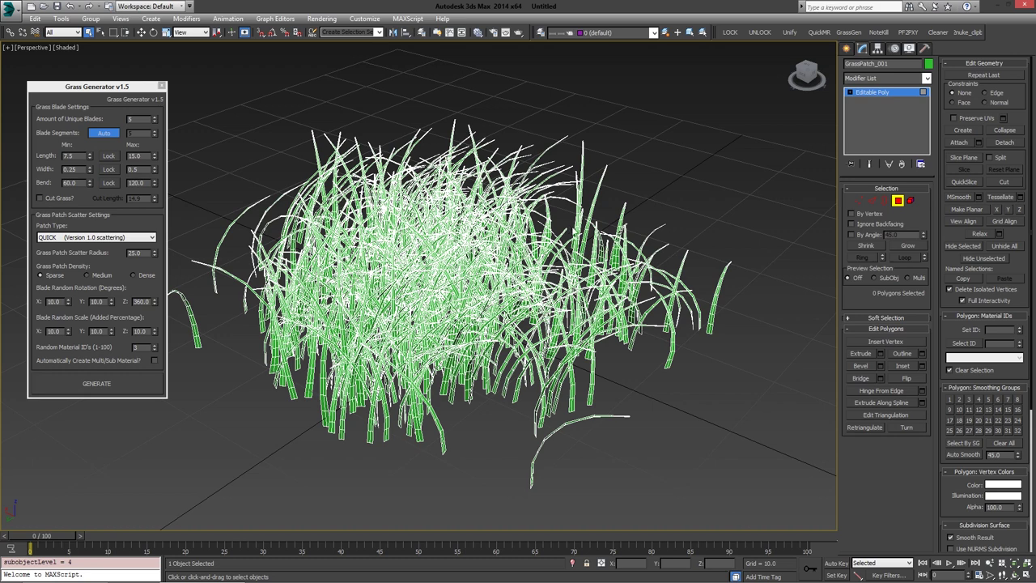
pyautogui.click(994, 344)
pyautogui.write('1')
pyautogui.click(961, 345)
pyautogui.keyDown('alt'); pyautogui.moveTo(515, 213); pyautogui.dragTo(505, 231, button='middle'); pyautogui.keyUp('alt')
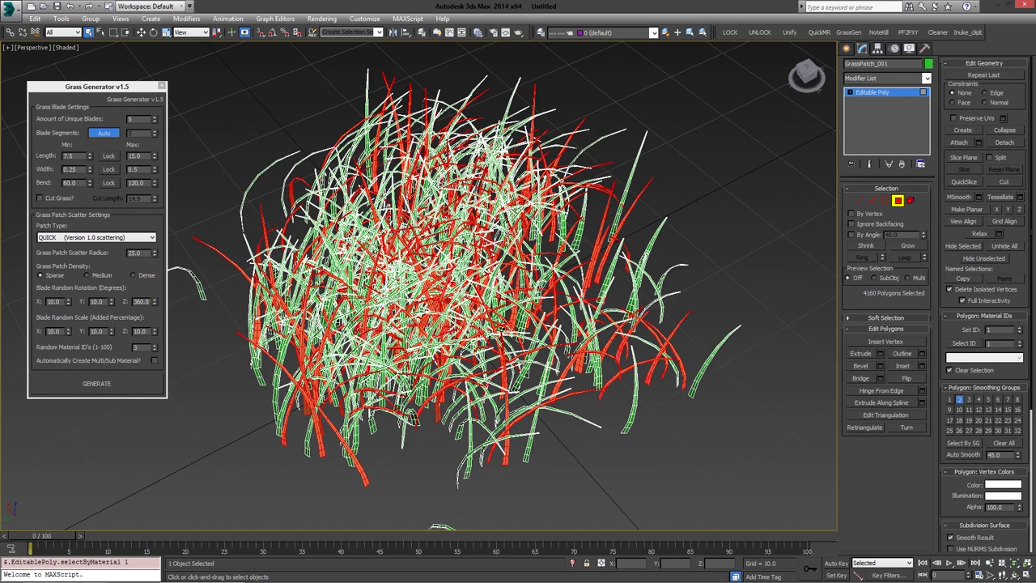
# - Select the grass patch polygons with material ID 2, followed by those with material ID 3
pyautogui.moveTo(1005, 345); pyautogui.dragTo(936, 347)
pyautogui.write('2')
pyautogui.click(958, 345)
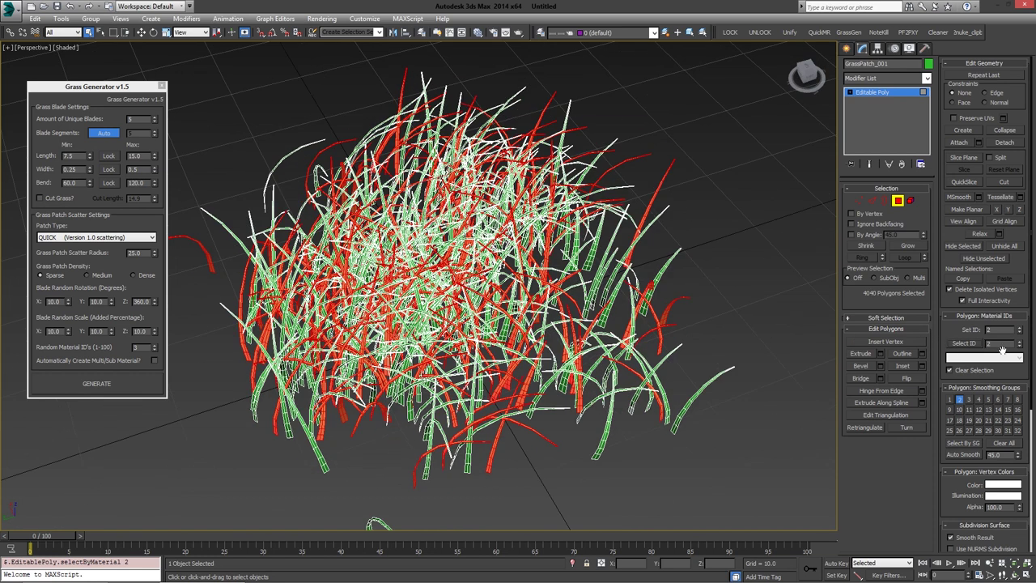
pyautogui.doubleClick(999, 347)
pyautogui.write('3')
pyautogui.click(961, 345)
pyautogui.keyDown('alt'); pyautogui.moveTo(579, 285); pyautogui.dragTo(591, 284, button='middle'); pyautogui.keyUp('alt')
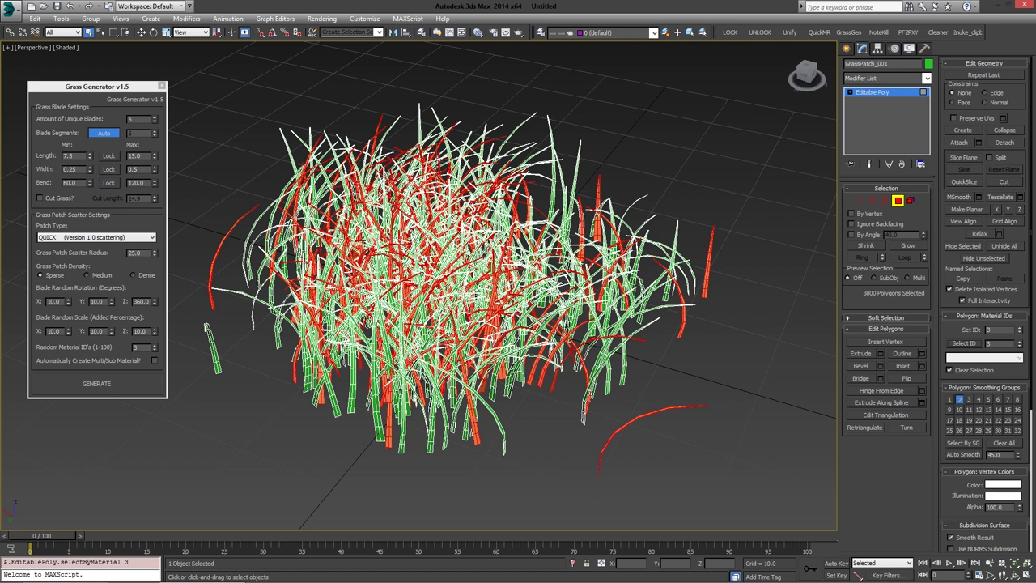
# - Exit polygon level and delete the whole grass patch
pyautogui.click(885, 201)
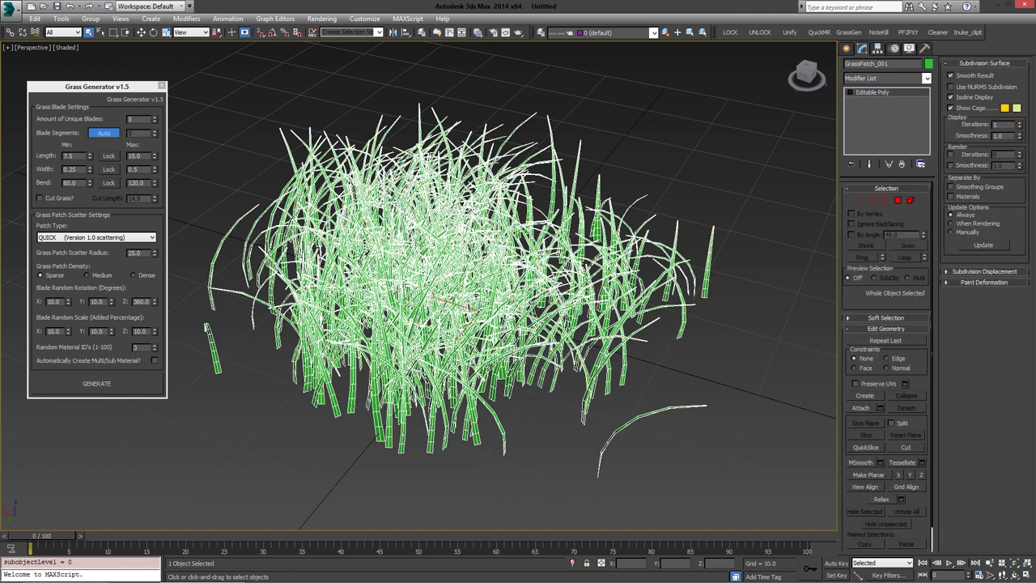
pyautogui.press('Delete')
pyautogui.scroll(-4, 539, 315)
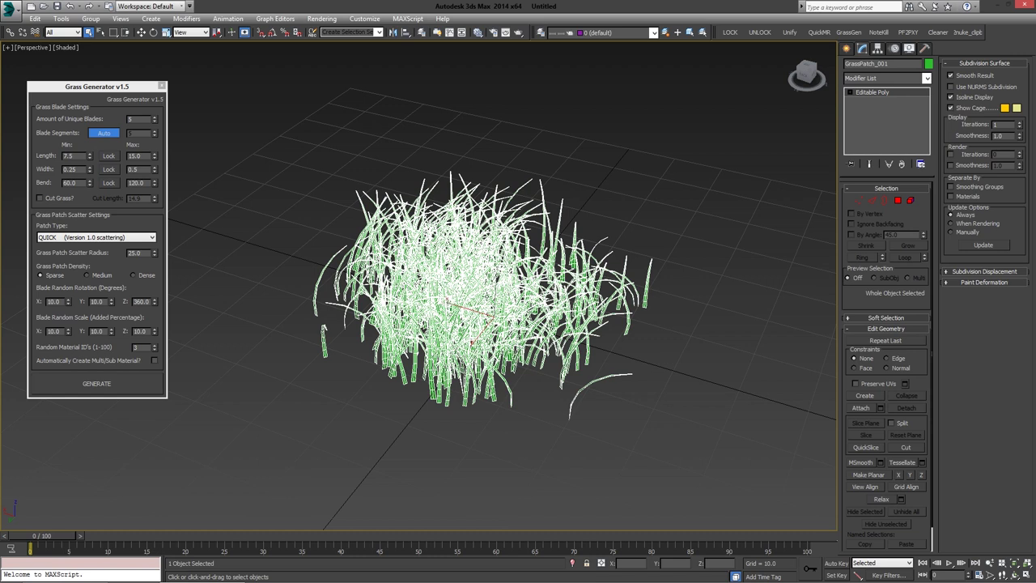
pyautogui.press('Delete')
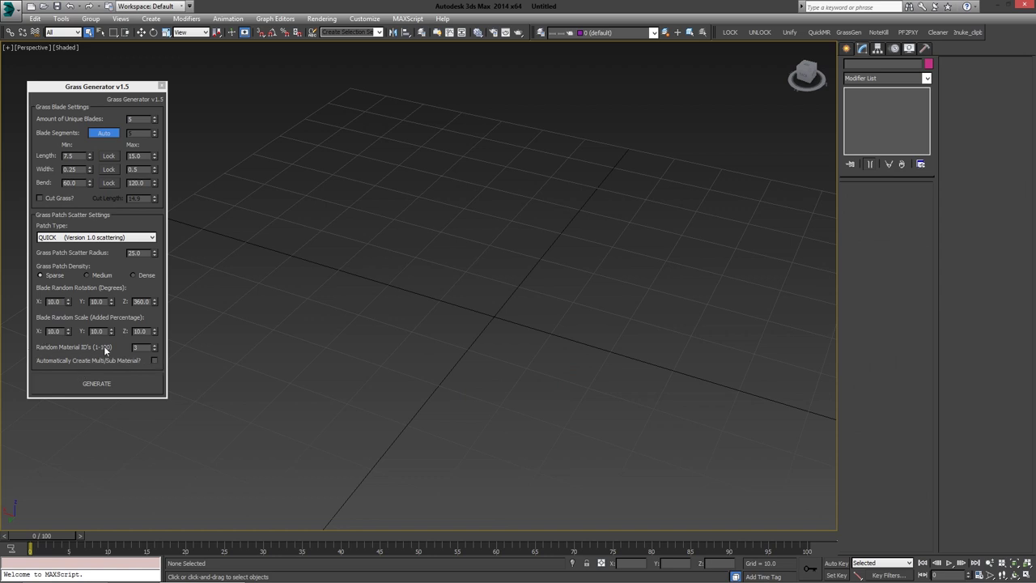
# - Enable automatic Multi/Sub material creation and generate a grass patch with 3 random material IDs
pyautogui.click(154, 361)
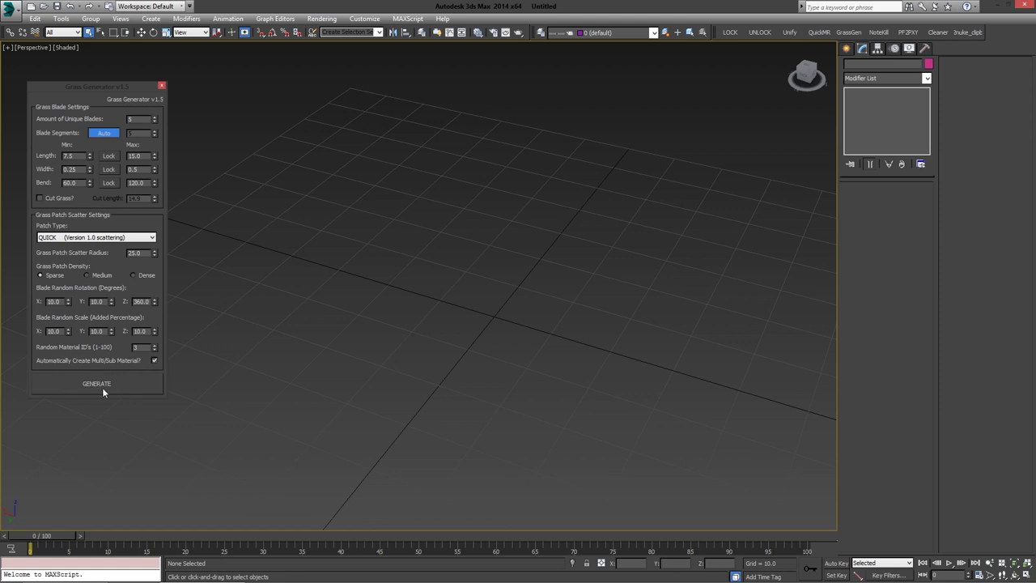
pyautogui.click(98, 385)
pyautogui.keyDown('alt'); pyautogui.moveTo(502, 295); pyautogui.dragTo(495, 289, button='middle'); pyautogui.keyUp('alt')
# - Open the material editor, pick the grass patch's Multi/Sub-Object material from the viewport, and examine its three Standard sub-materials
pyautogui.press('m')
pyautogui.moveTo(346, 236); pyautogui.dragTo(243, 214, button='middle')
pyautogui.scroll(6, 356, 203)
pyautogui.click(543, 30)
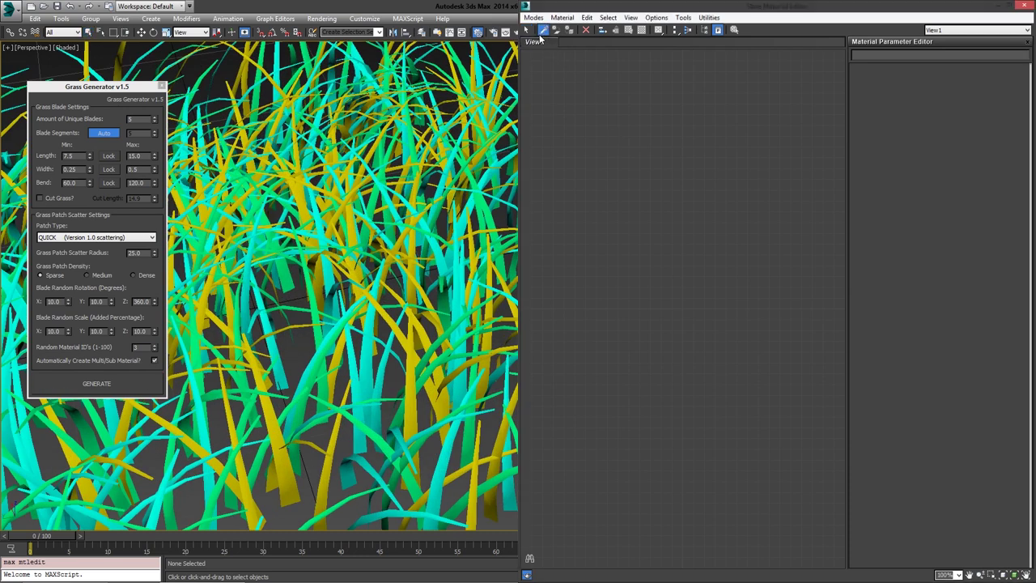
pyautogui.click(407, 137)
pyautogui.scroll(-3, 680, 184)
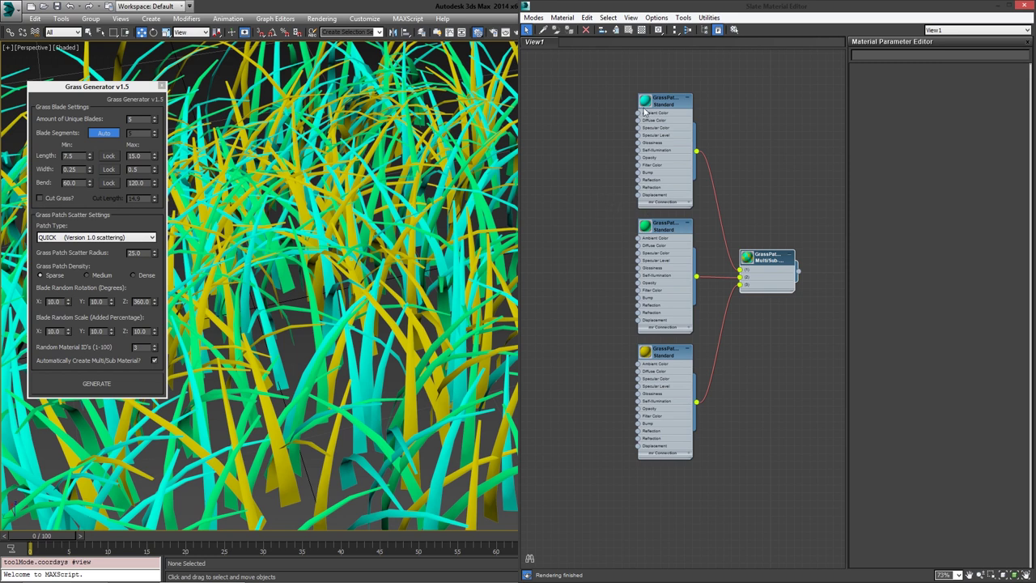
pyautogui.moveTo(620, 77); pyautogui.dragTo(662, 474)
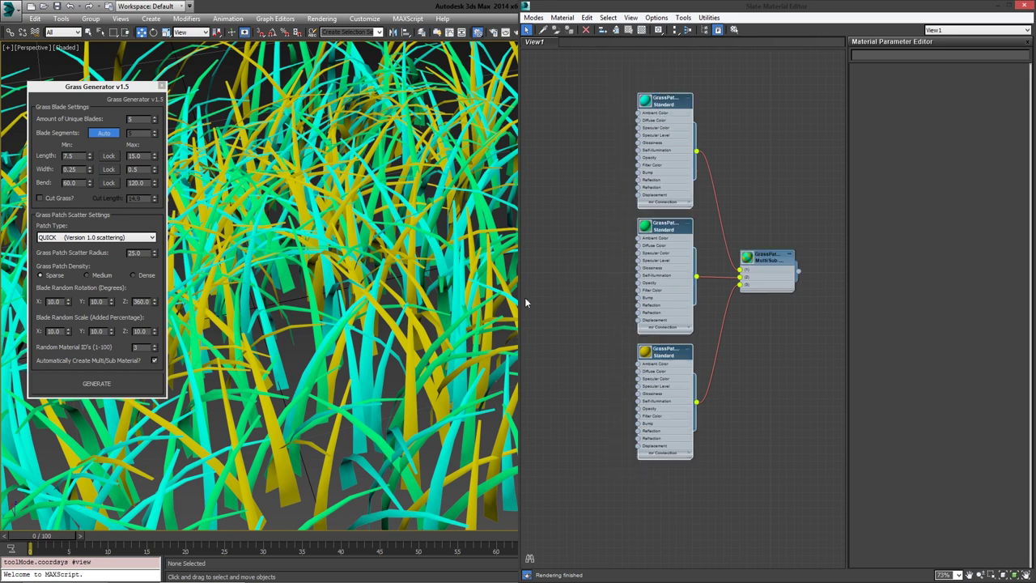
pyautogui.click(578, 269)
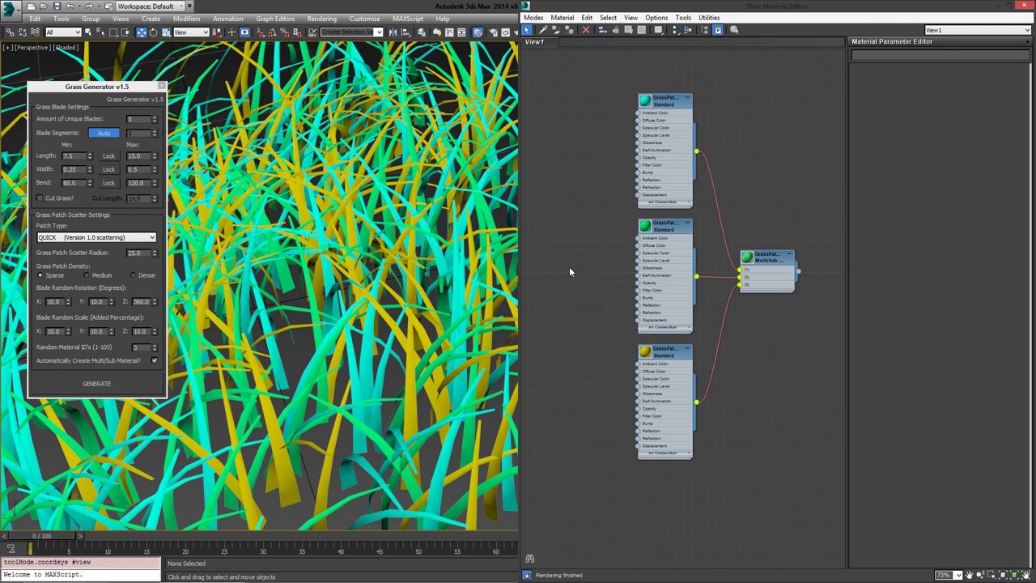
# - Delete all the grass material nodes from the material editor view and close the material editor
pyautogui.moveTo(572, 76); pyautogui.dragTo(808, 471)
pyautogui.press('Delete')
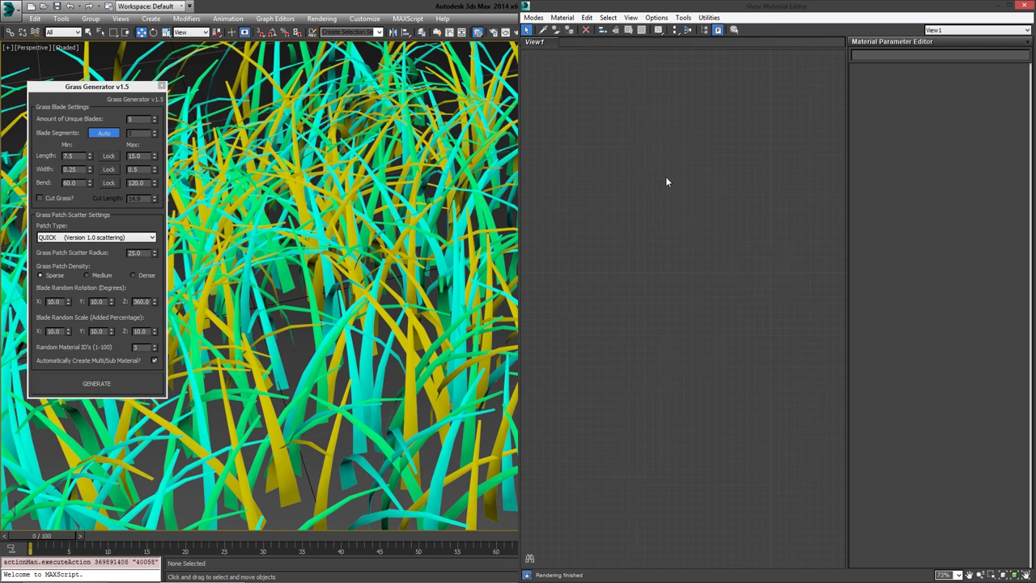
pyautogui.click(1024, 5)
# - Select the three-coloured grass patch in the viewport and delete it
pyautogui.scroll(-10, 497, 189)
pyautogui.scroll(4, 506, 211)
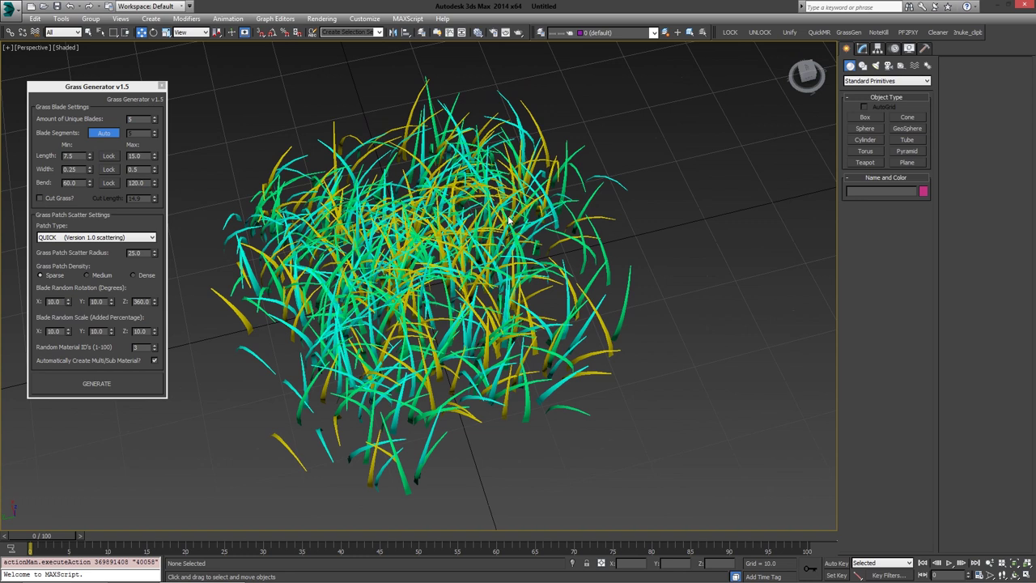
pyautogui.moveTo(470, 228)
pyautogui.keyDown('alt'); pyautogui.mouseDown(button='middle')
pyautogui.moveTo(365, 207)
pyautogui.moveTo(458, 213)
pyautogui.mouseUp(button='middle'); pyautogui.keyUp('alt')
pyautogui.click(458, 214)
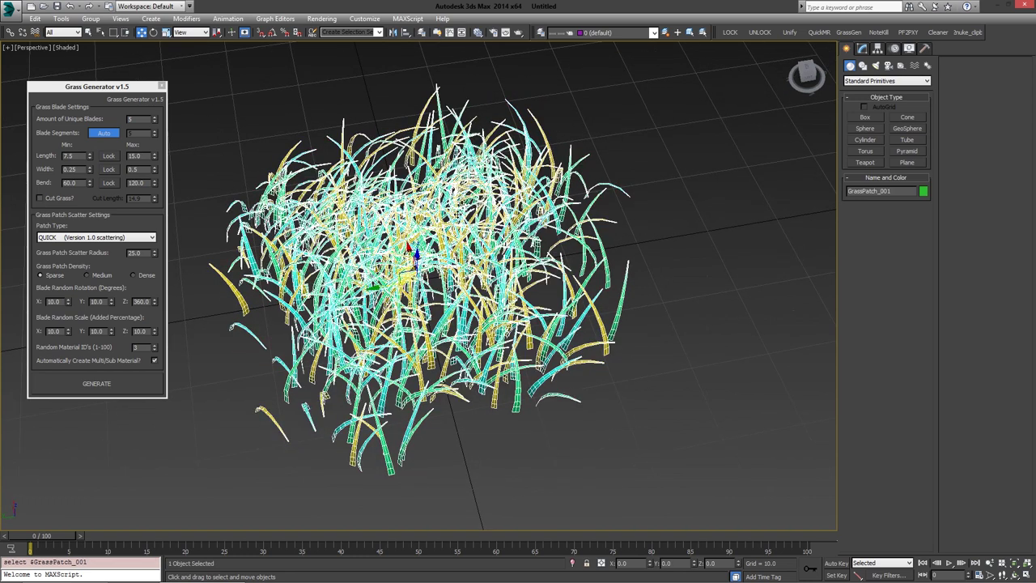
pyautogui.press('Delete')
pyautogui.press('q')
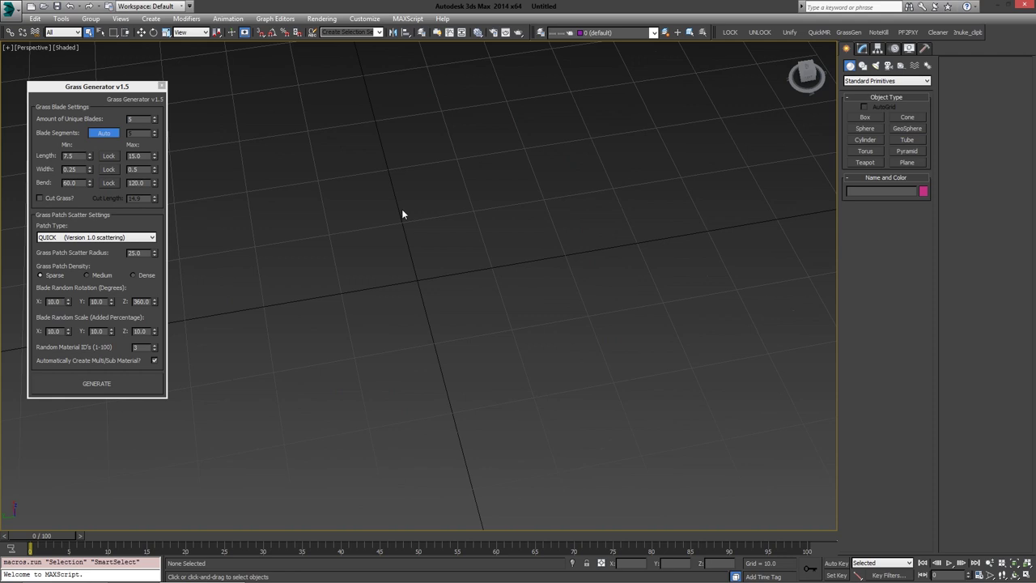
# - Set the grass generator's patch type to SHAPE (Pick a scene object to scatter on)
pyautogui.click(120, 238)
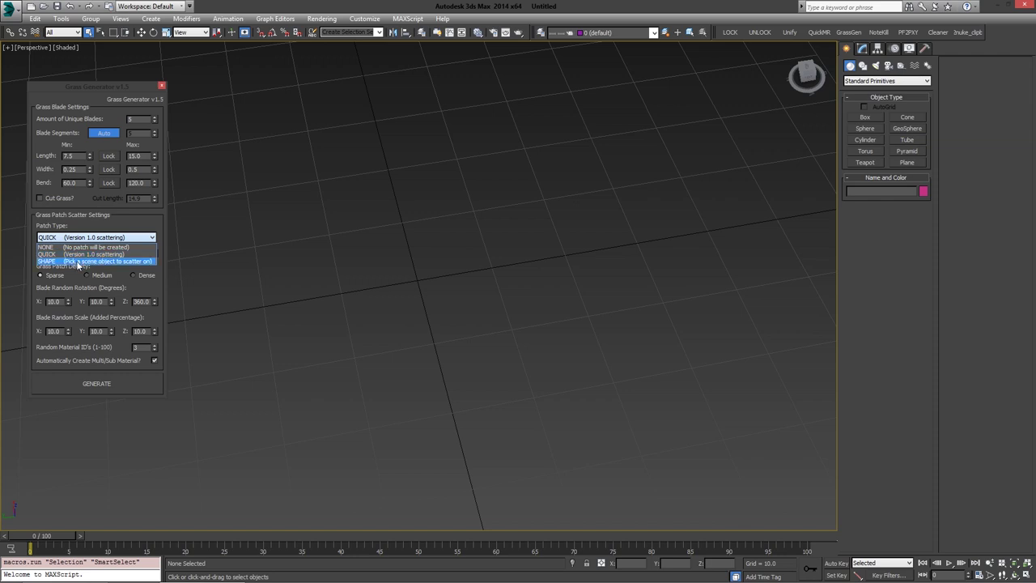
pyautogui.click(95, 260)
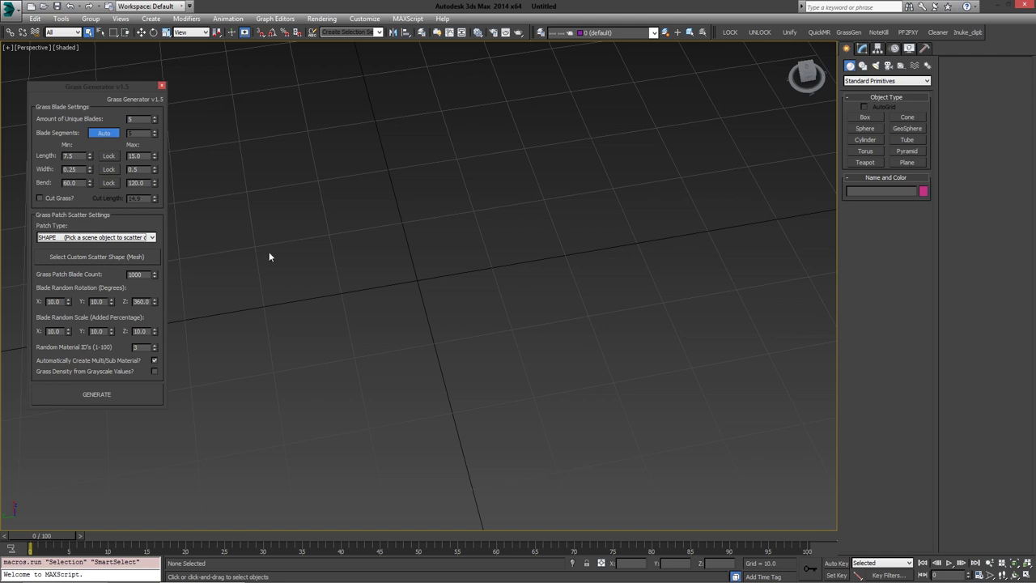
pyautogui.keyDown('alt'); pyautogui.moveTo(396, 236); pyautogui.dragTo(485, 303, button='middle'); pyautogui.keyUp('alt')
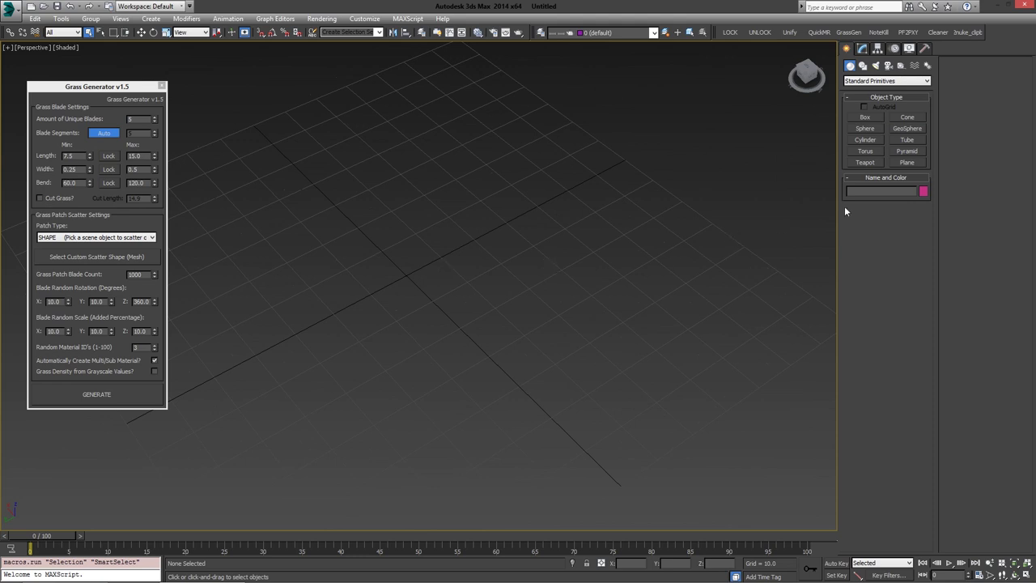
# - Draw a Plane about 59.6 long and 72.7 wide near the grid centre
pyautogui.click(898, 162)
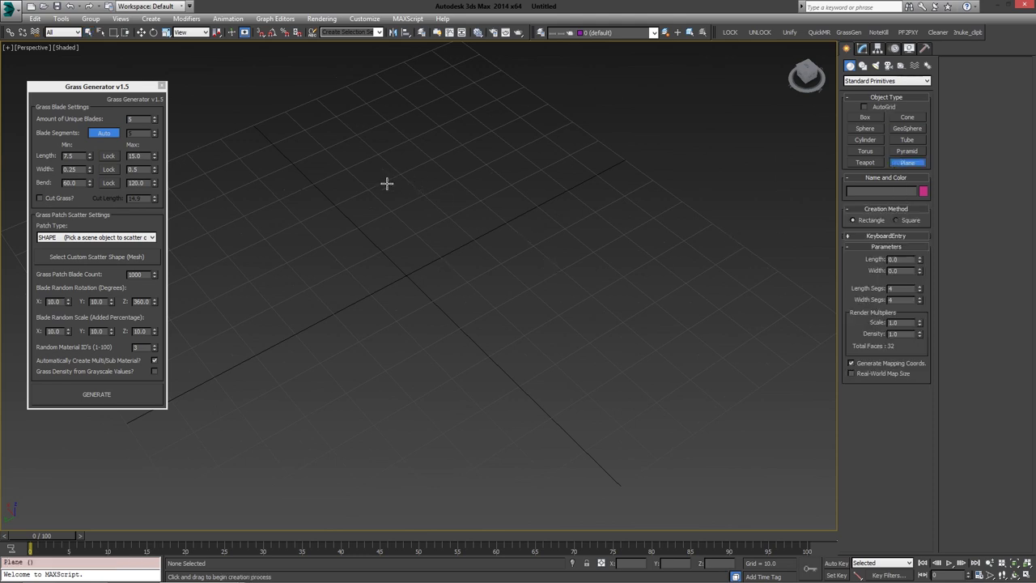
pyautogui.moveTo(417, 184); pyautogui.dragTo(382, 501)
pyautogui.rightClick(524, 394)
# - Move the plane to the world origin by zeroing its X, Y and Z position, and hide the viewport grid
pyautogui.press('w')
pyautogui.rightClick(647, 562)
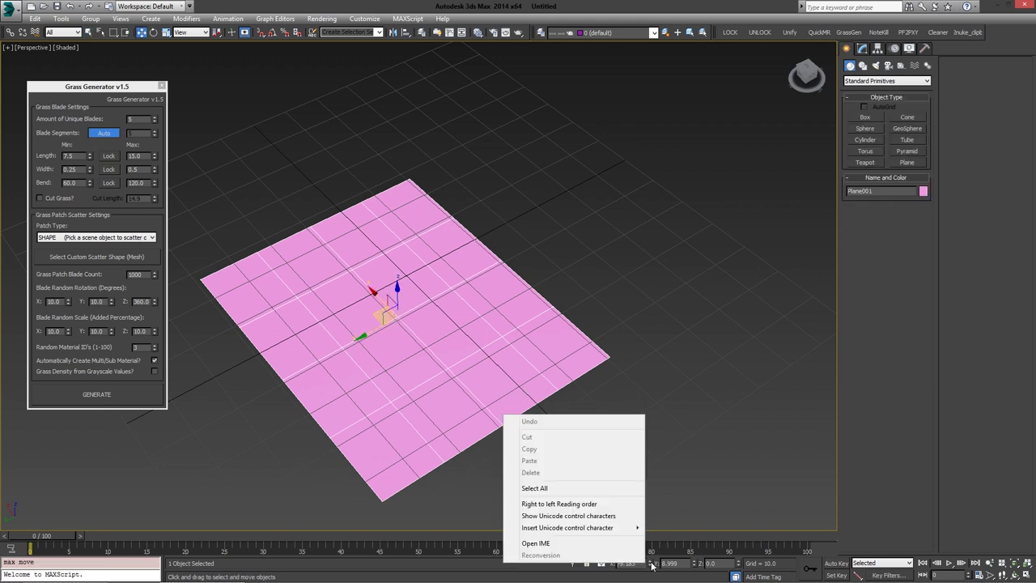
pyautogui.rightClick(653, 565)
pyautogui.rightClick(693, 564)
pyautogui.moveTo(542, 328)
pyautogui.keyDown('alt'); pyautogui.mouseDown(button='middle')
pyautogui.moveTo(529, 326)
pyautogui.moveTo(540, 340)
pyautogui.mouseUp(button='middle'); pyautogui.keyUp('alt')
pyautogui.press('g')
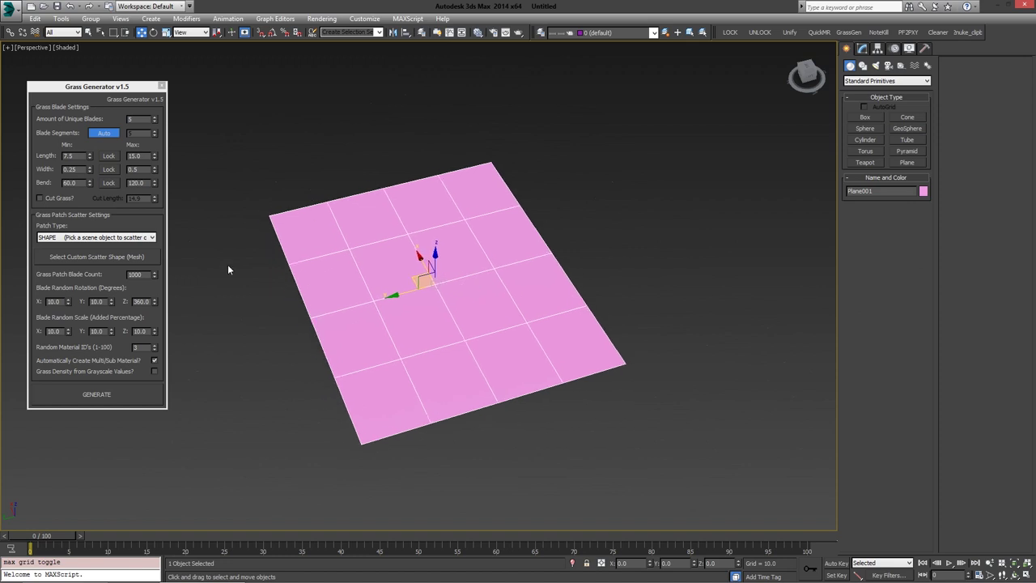
# - Pick the plane as the custom scatter shape and generate a grass patch of 1000 blades on it
pyautogui.click(104, 259)
pyautogui.click(358, 271)
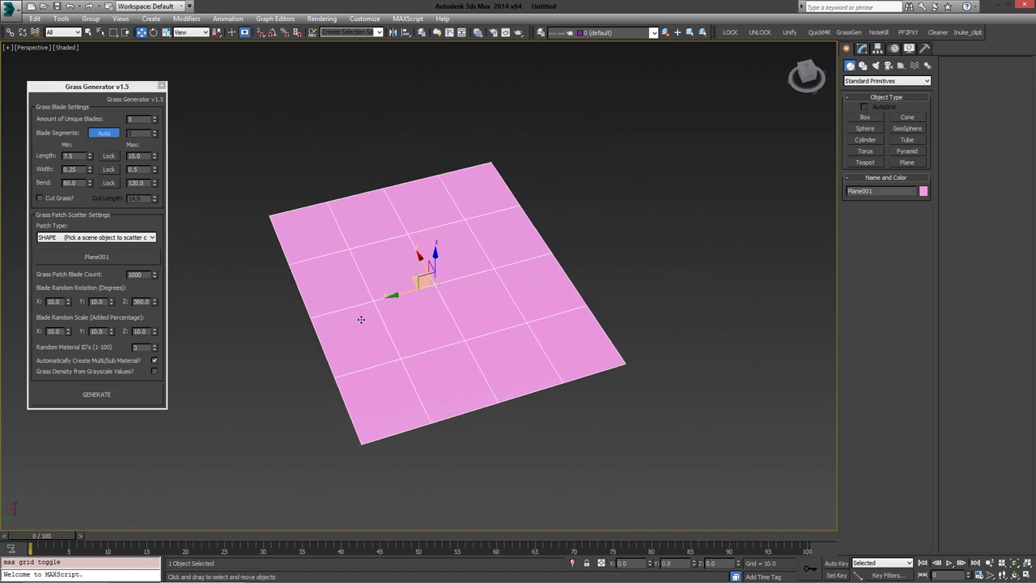
pyautogui.doubleClick(145, 274)
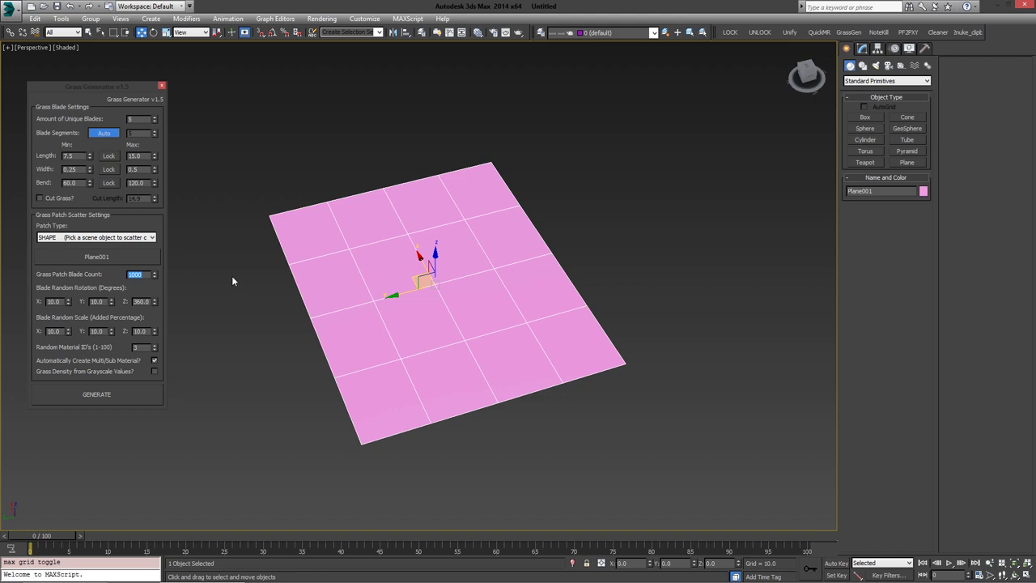
pyautogui.moveTo(328, 318)
pyautogui.keyDown('alt'); pyautogui.mouseDown(button='middle')
pyautogui.moveTo(343, 317)
pyautogui.moveTo(325, 310)
pyautogui.mouseUp(button='middle'); pyautogui.keyUp('alt')
pyautogui.press('q')
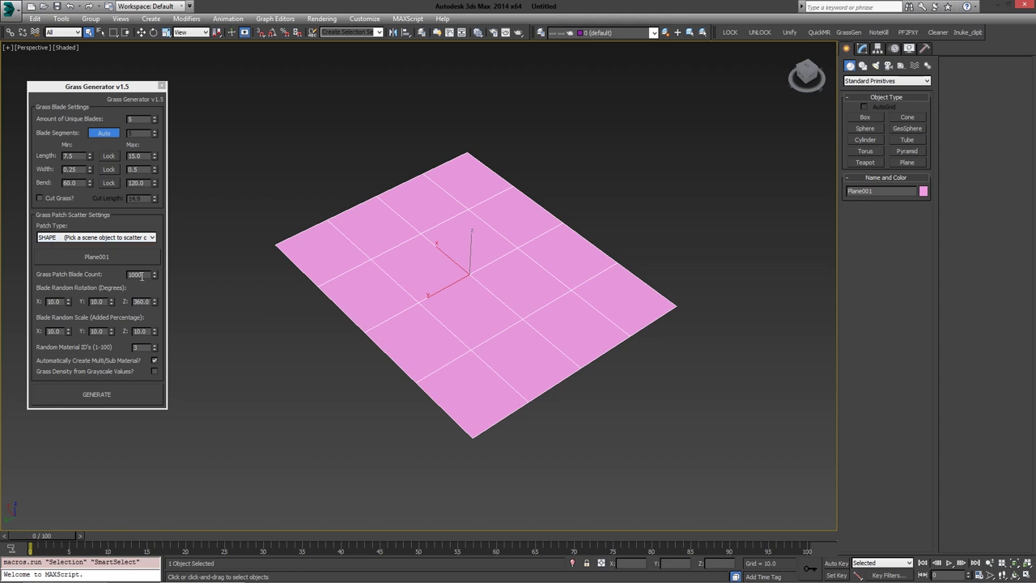
pyautogui.click(87, 393)
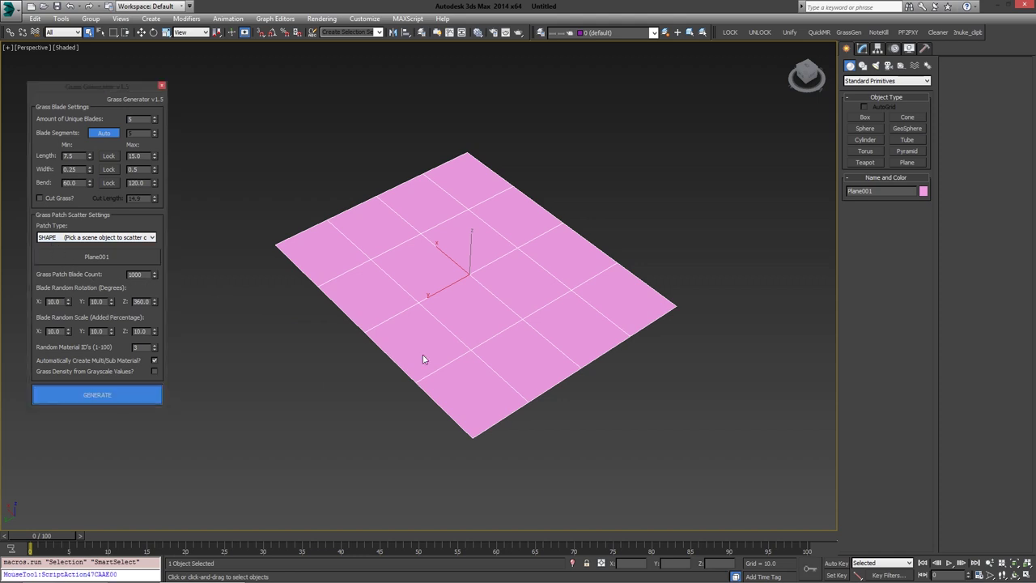
# - Select the grass patch on the plane and delete it, keeping the plane
pyautogui.scroll(4, 477, 280)
pyautogui.keyDown('alt'); pyautogui.moveTo(428, 298); pyautogui.dragTo(459, 283, button='middle'); pyautogui.keyUp('alt')
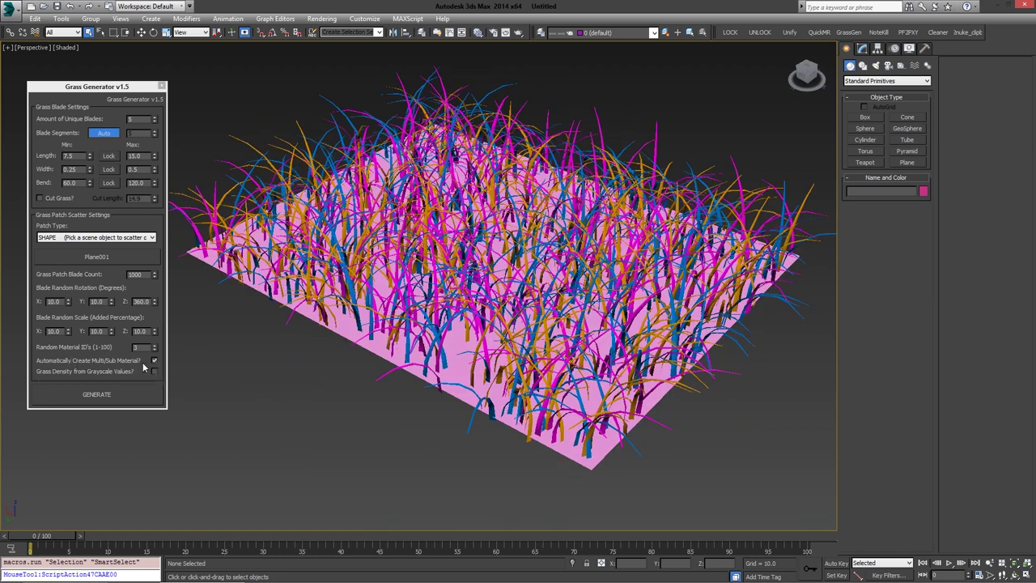
pyautogui.moveTo(507, 281)
pyautogui.keyDown('alt'); pyautogui.mouseDown(button='middle')
pyautogui.moveTo(501, 304)
pyautogui.moveTo(550, 247)
pyautogui.moveTo(516, 349)
pyautogui.moveTo(490, 271)
pyautogui.moveTo(409, 278)
pyautogui.moveTo(495, 264)
pyautogui.mouseUp(button='middle'); pyautogui.keyUp('alt')
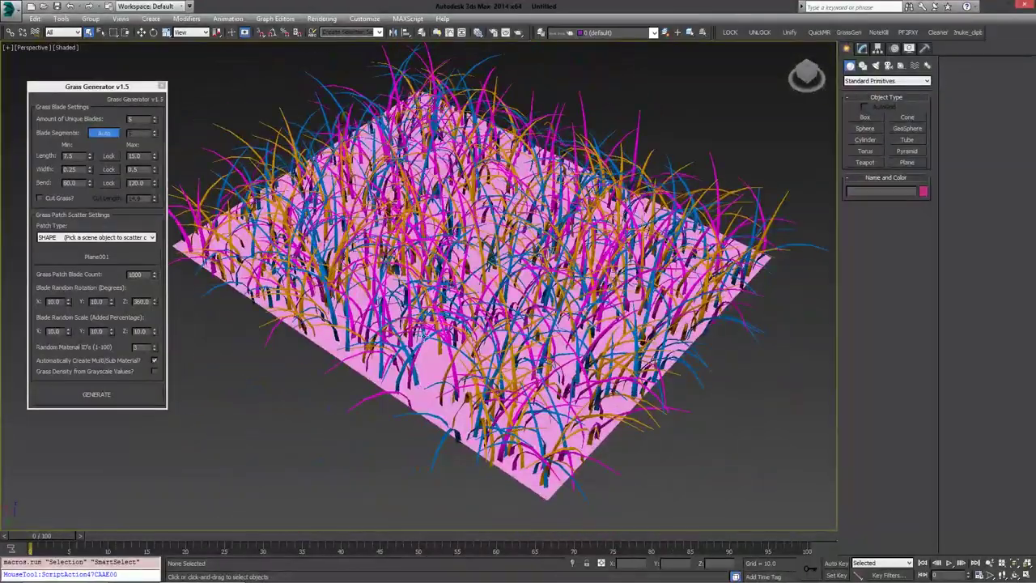
pyautogui.scroll(-4, 468, 331)
pyautogui.click(480, 371)
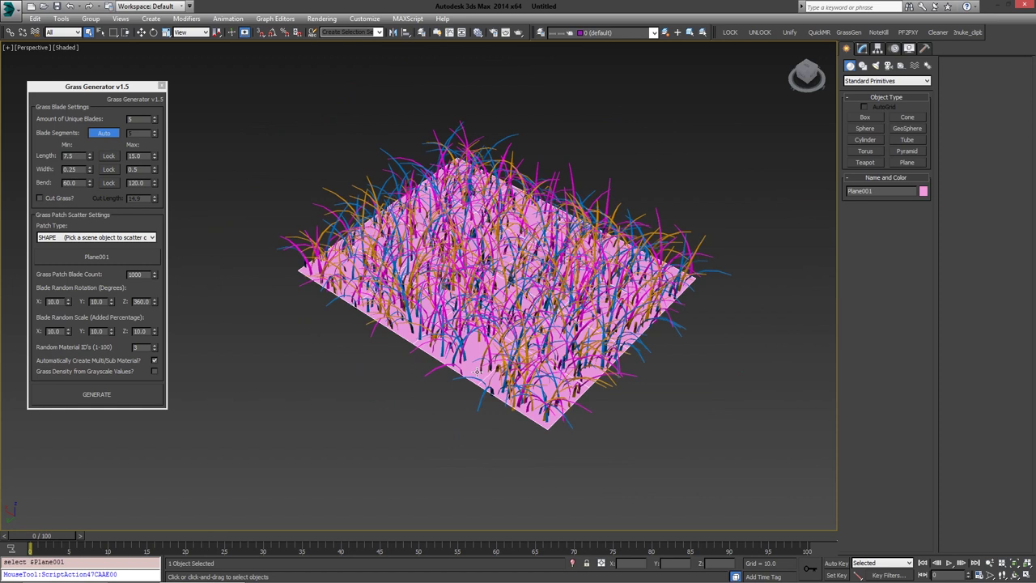
pyautogui.moveTo(715, 204); pyautogui.dragTo(592, 403)
pyautogui.click(720, 379)
pyautogui.click(636, 317)
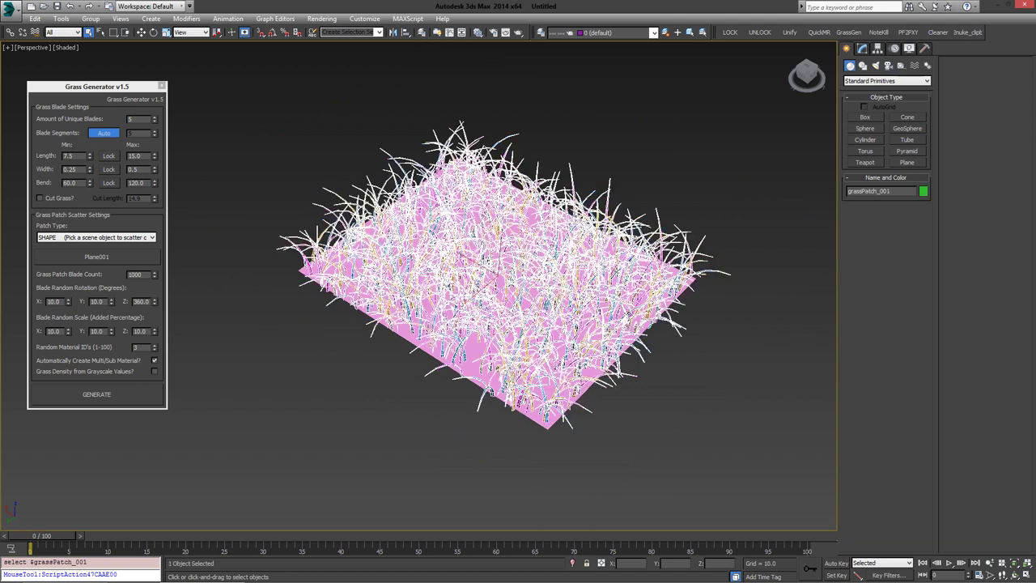
pyautogui.press('Delete')
# - Set the plane's length and width segments to 50 each
pyautogui.click(591, 318)
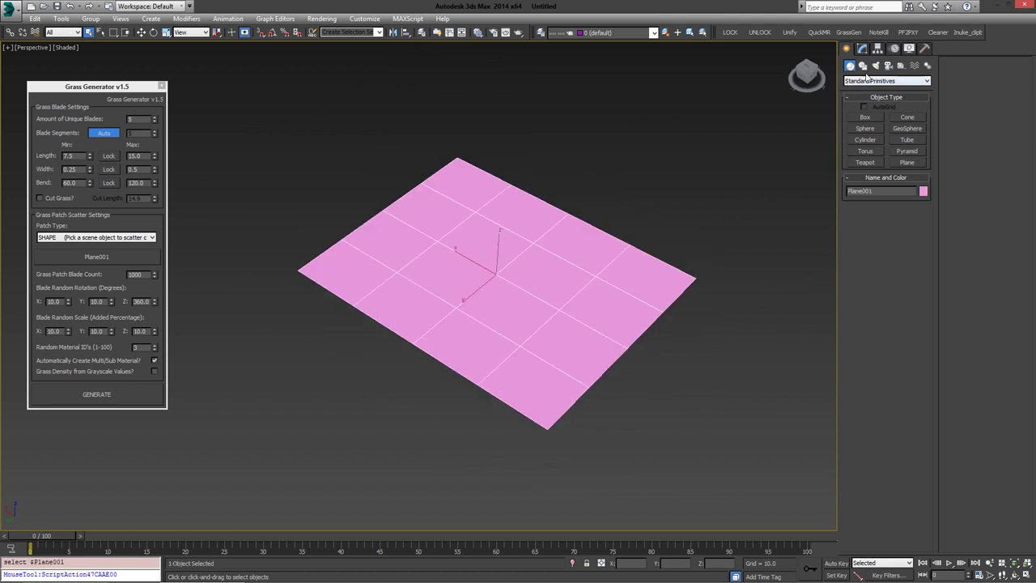
pyautogui.click(862, 49)
pyautogui.doubleClick(898, 231)
pyautogui.press('Tab')
pyautogui.write('50')
# - Set the plane's length and width to 100 each
pyautogui.hotkey('shift', 'Tab')
pyautogui.hotkey('shift', 'Tab')
pyautogui.hotkey('shift', 'Tab')
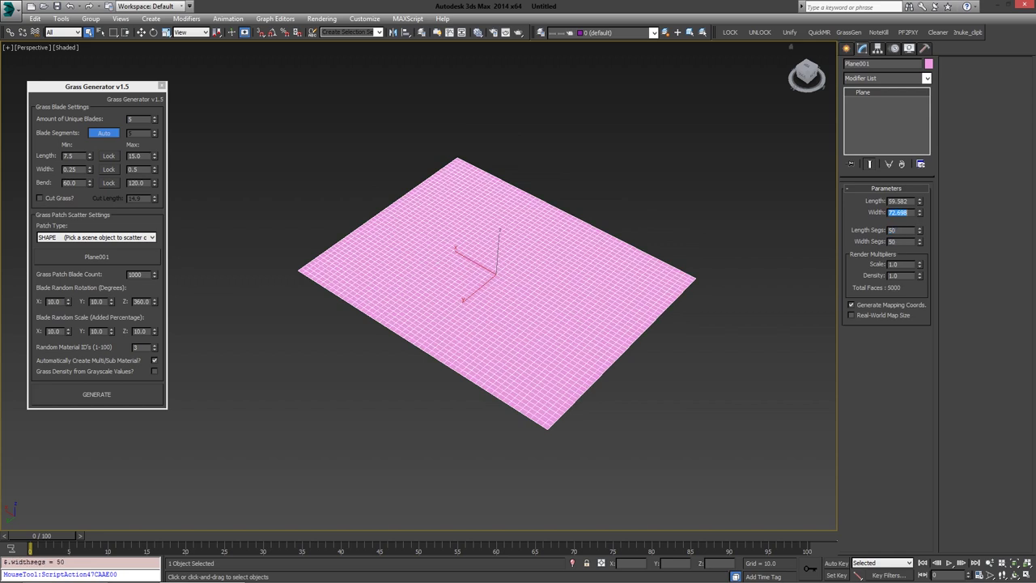
pyautogui.write('100')
pyautogui.press('Tab')
pyautogui.write('100')
pyautogui.press('Return')
# - Add a Noise modifier to the plane and set its Z strength to 112.1
pyautogui.click(909, 77)
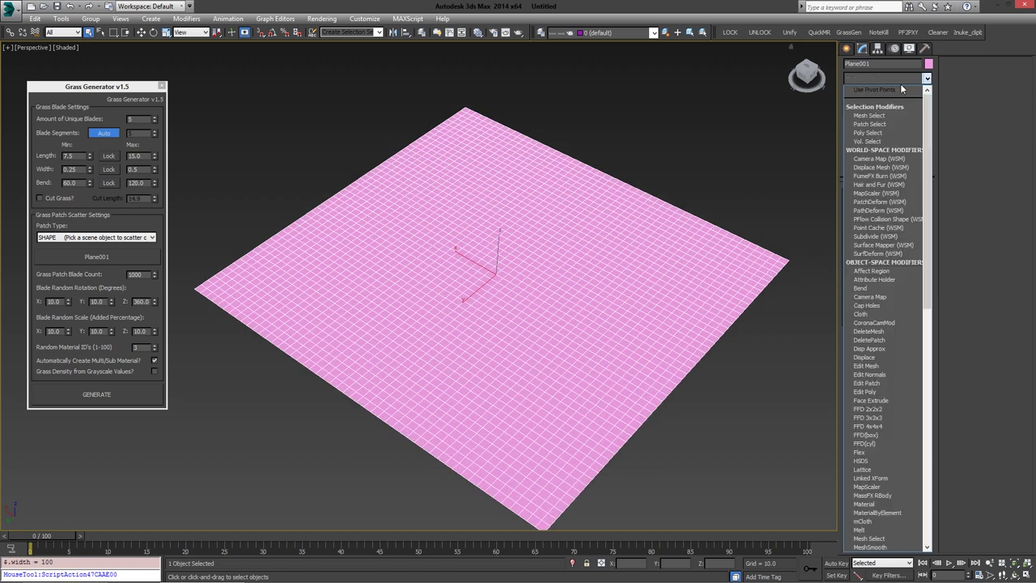
pyautogui.press('n')
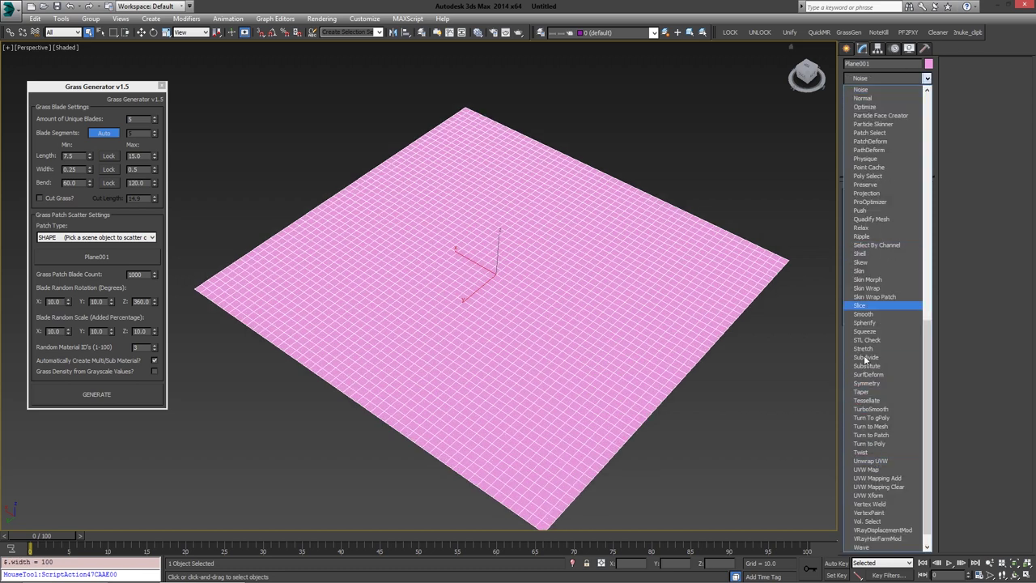
pyautogui.click(864, 89)
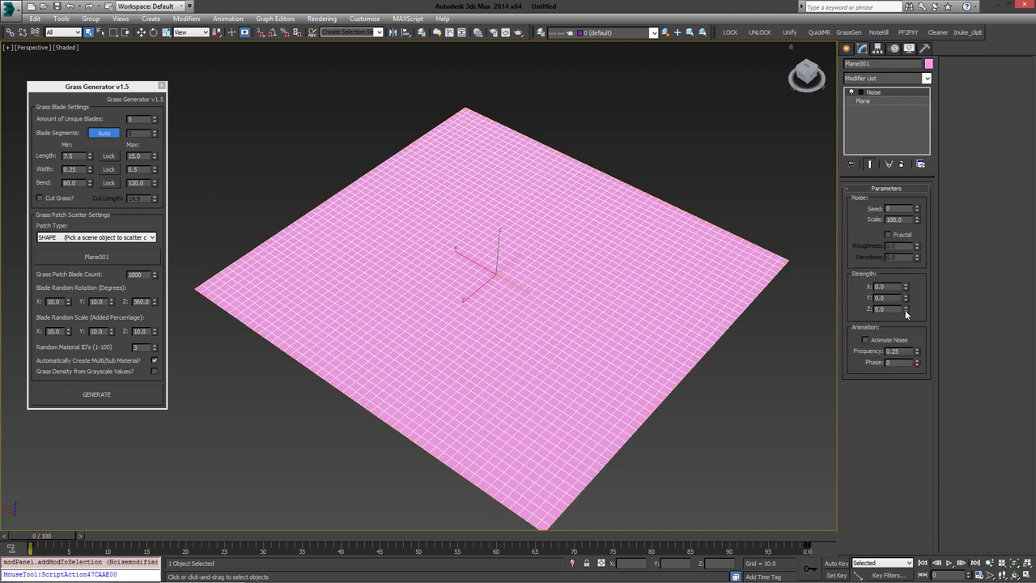
pyautogui.moveTo(905, 311); pyautogui.dragTo(878, 284)
# - Turn off automatic Multi/Sub material creation and generate a grass patch of 10000 blades on the wavy plane
pyautogui.keyDown('alt'); pyautogui.moveTo(527, 257); pyautogui.dragTo(501, 295, button='middle'); pyautogui.keyUp('alt')
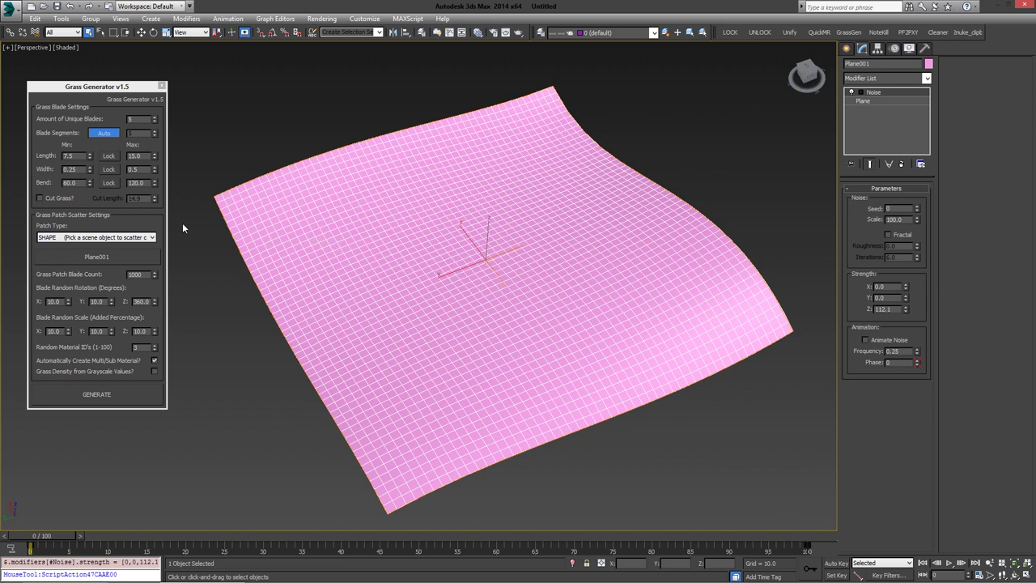
pyautogui.keyDown('alt'); pyautogui.moveTo(437, 259); pyautogui.dragTo(413, 261, button='middle'); pyautogui.keyUp('alt')
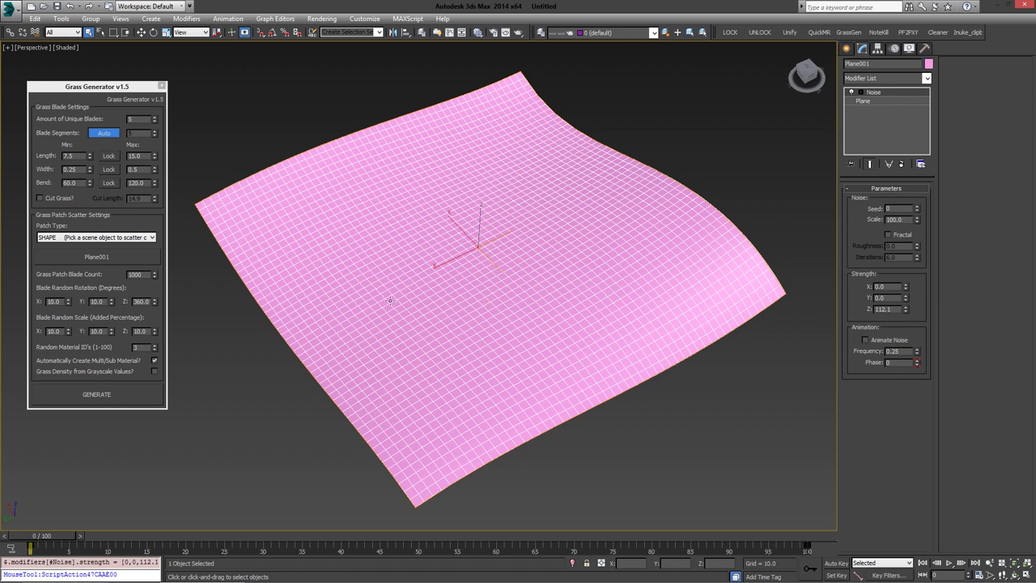
pyautogui.click(155, 359)
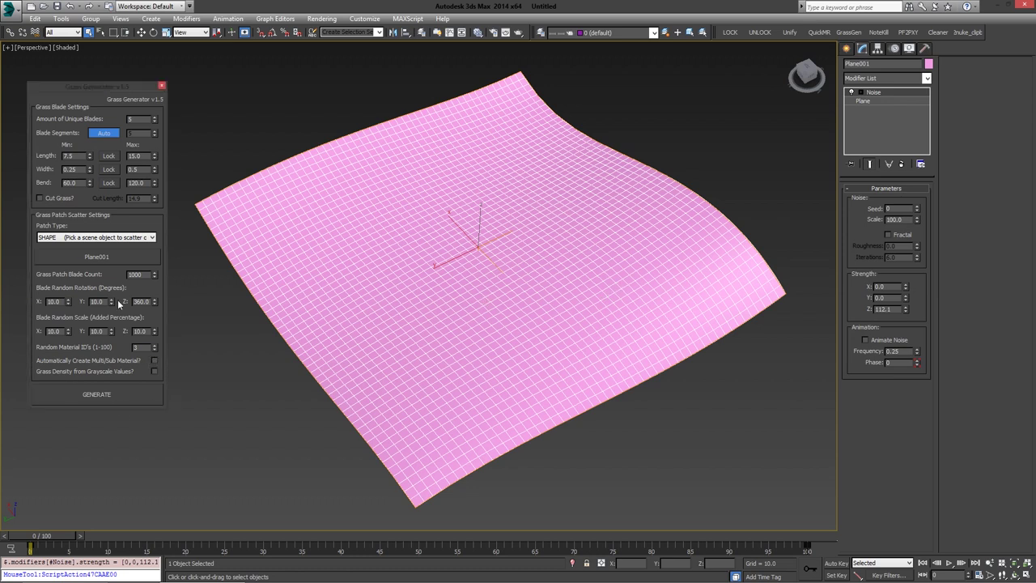
pyautogui.moveTo(143, 274); pyautogui.dragTo(76, 281)
pyautogui.write('1000')
pyautogui.press('Return')
pyautogui.click(105, 394)
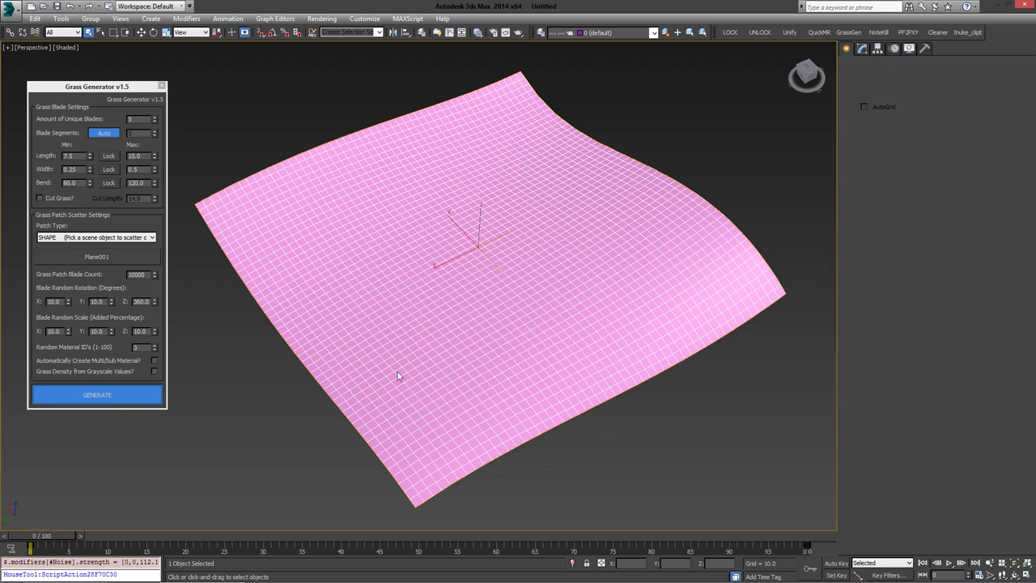
# - Examine from several angles how the generated grass follows the wavy plane's surface
pyautogui.keyDown('alt'); pyautogui.moveTo(378, 369); pyautogui.dragTo(420, 393, button='middle'); pyautogui.keyUp('alt')
pyautogui.click(485, 362)
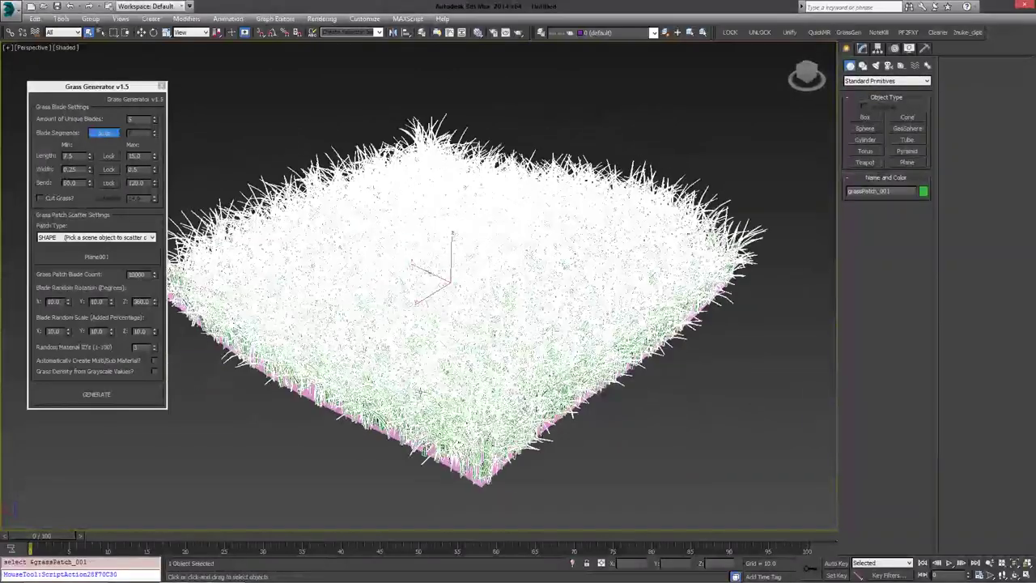
pyautogui.click(585, 453)
pyautogui.keyDown('alt'); pyautogui.moveTo(417, 454); pyautogui.dragTo(503, 415, button='middle'); pyautogui.keyUp('alt')
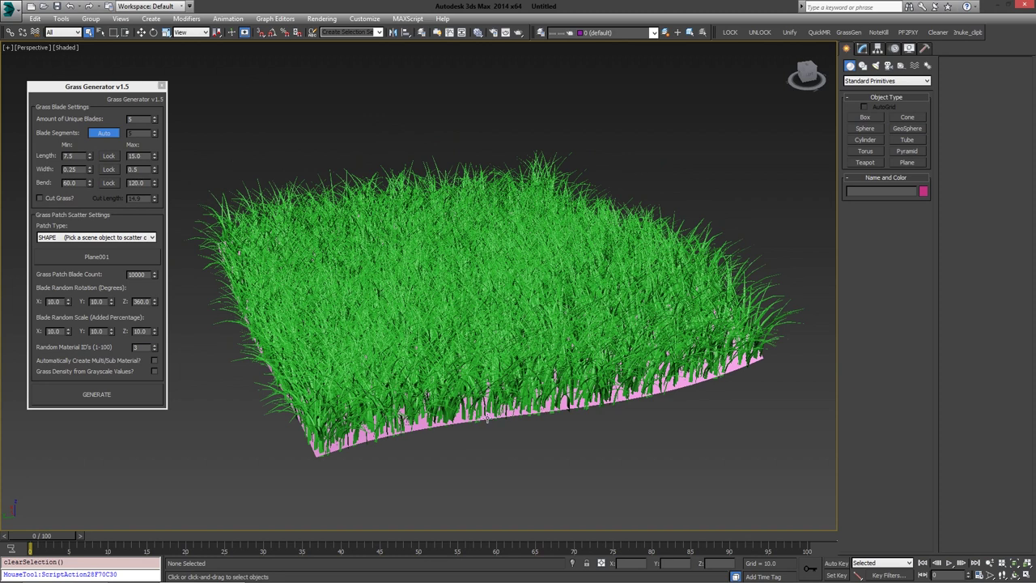
pyautogui.click(356, 323)
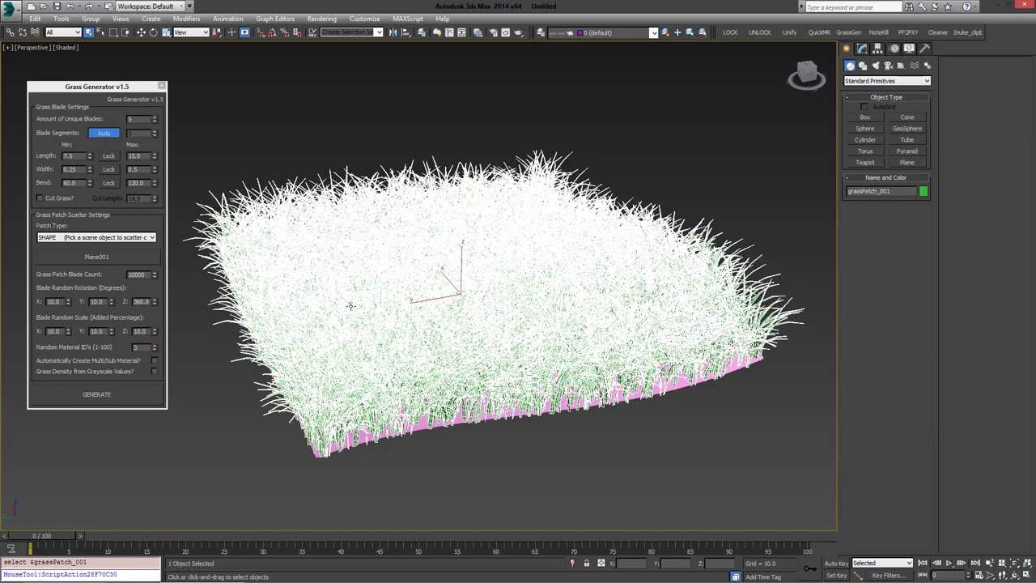
pyautogui.moveTo(475, 287); pyautogui.dragTo(349, 296, button='middle')
pyautogui.scroll(-4, 502, 274)
pyautogui.keyDown('alt'); pyautogui.moveTo(488, 326); pyautogui.dragTo(450, 349, button='middle'); pyautogui.keyUp('alt')
# - Draw a Teapot with a radius of about 20.7 beside the grass-covered plane
pyautogui.moveTo(451, 349); pyautogui.dragTo(391, 343, button='middle')
pyautogui.click(865, 162)
pyautogui.moveTo(605, 280); pyautogui.dragTo(642, 331)
# - Set the blade count to 1000, pick the teapot as the scatter shape, and generate grass on it
pyautogui.click(146, 275)
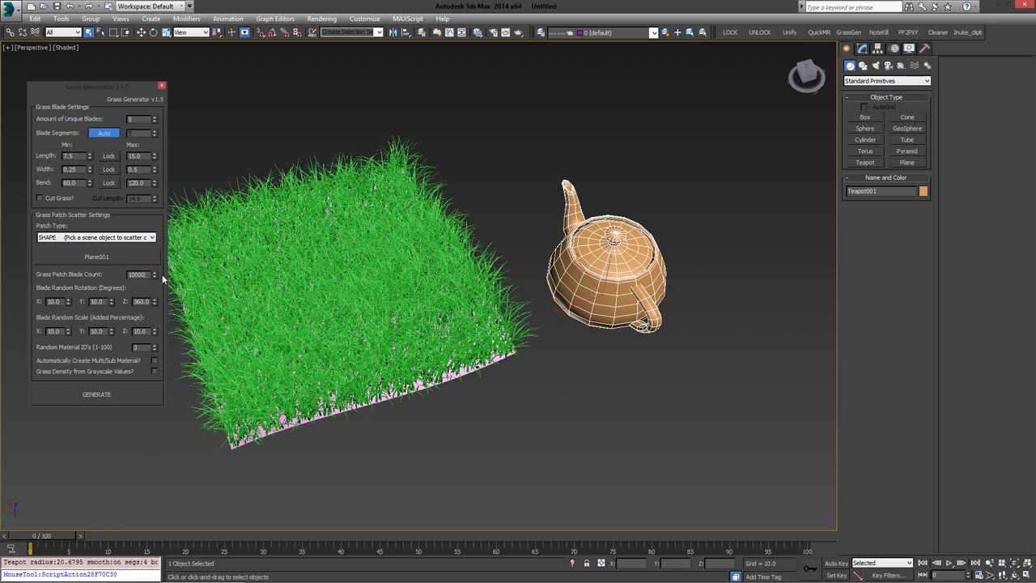
pyautogui.press('BackSpace')
pyautogui.click(116, 257)
pyautogui.click(122, 396)
# - Turn on see-through display for the teapot and deselect it
pyautogui.keyDown('alt'); pyautogui.moveTo(611, 344); pyautogui.dragTo(521, 285, button='middle'); pyautogui.keyUp('alt')
pyautogui.scroll(4, 524, 326)
pyautogui.click(513, 269)
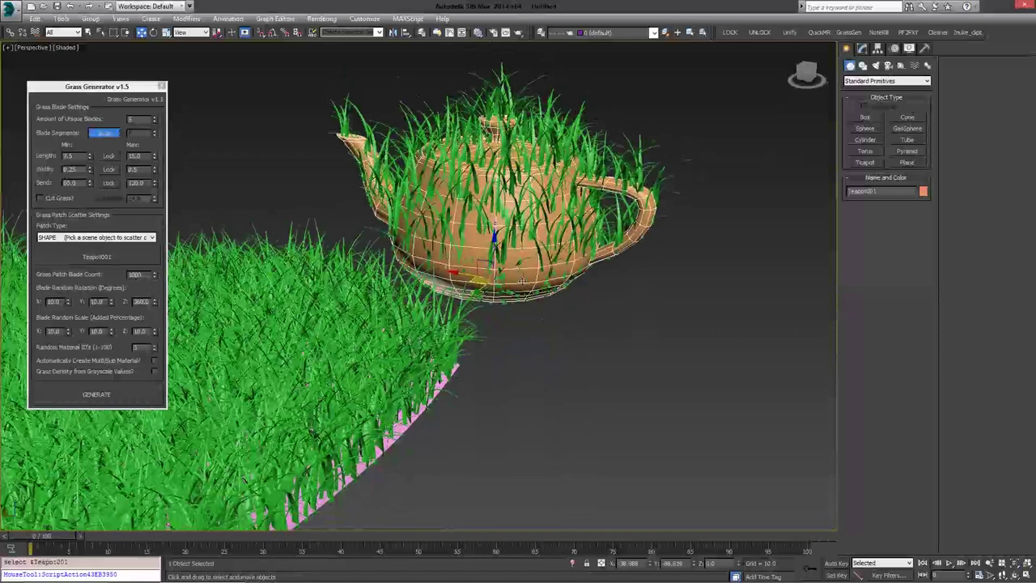
pyautogui.hotkey('alt', 'x')
pyautogui.click(576, 373)
# - Examine closely how the grass blades are distributed over the see-through teapot
pyautogui.moveTo(576, 373); pyautogui.dragTo(505, 357, button='middle')
pyautogui.scroll(3, 551, 411)
pyautogui.scroll(5, 482, 403)
pyautogui.scroll(-2, 483, 403)
pyautogui.scroll(-4, 505, 346)
pyautogui.scroll(2, 510, 319)
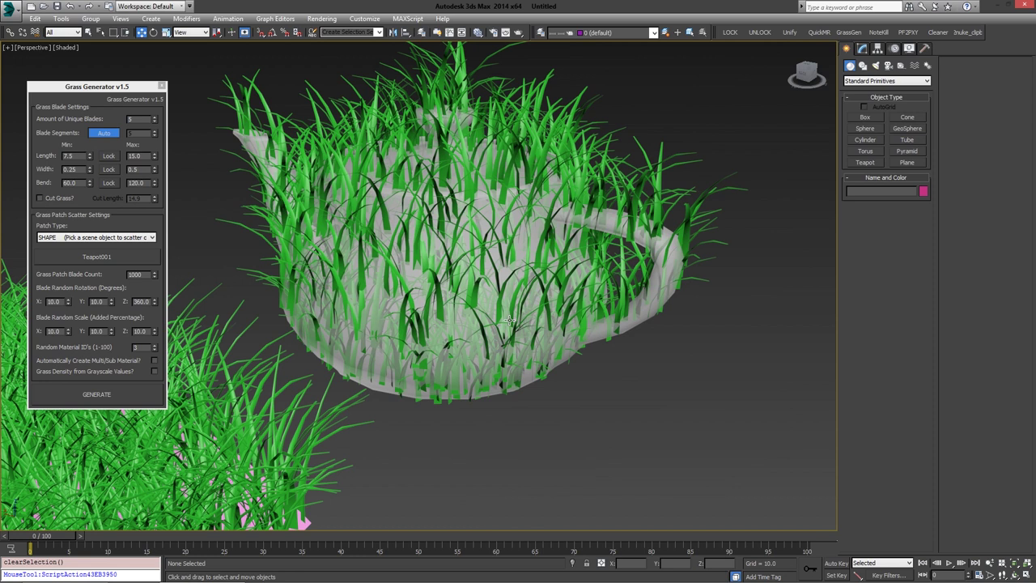
pyautogui.moveTo(479, 326); pyautogui.dragTo(566, 323, button='middle')
pyautogui.scroll(-3, 480, 357)
pyautogui.moveTo(480, 357); pyautogui.dragTo(490, 306, button='middle')
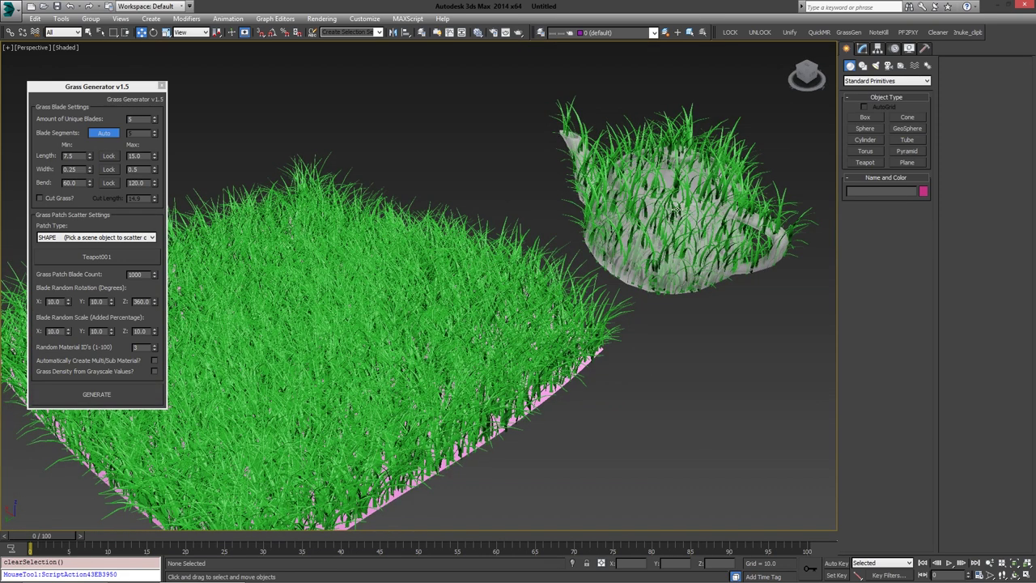
# - Delete the teapot and the grass patch scattered over it
pyautogui.click(678, 262)
pyautogui.press('Delete')
pyautogui.click(676, 260)
pyautogui.press('Delete')
# - Select the grass patch on the plane and set the generator's blade count to 5000
pyautogui.click(628, 284)
pyautogui.doubleClick(142, 275)
pyautogui.write('50')
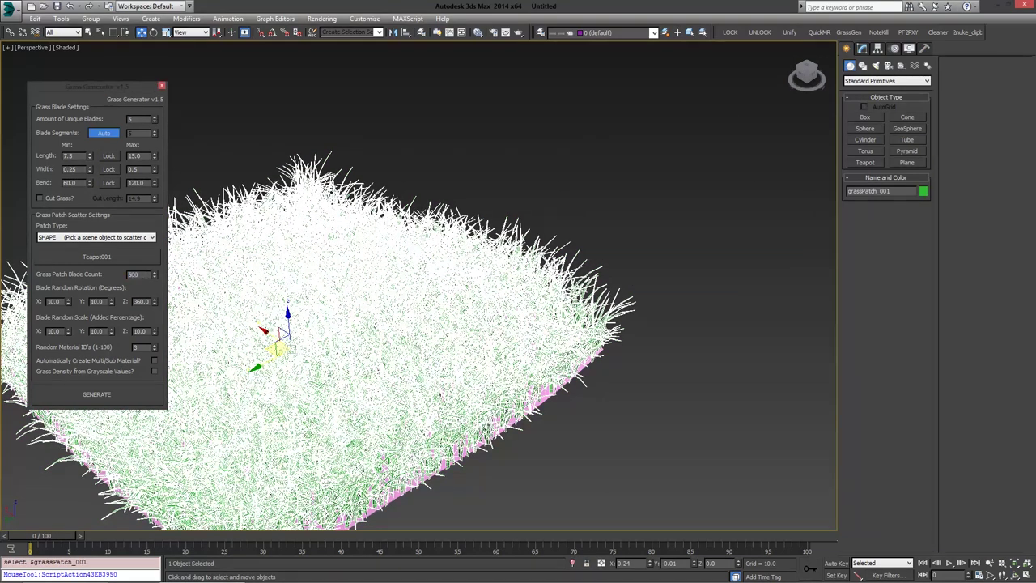
pyautogui.write('00')
pyautogui.press('Return')
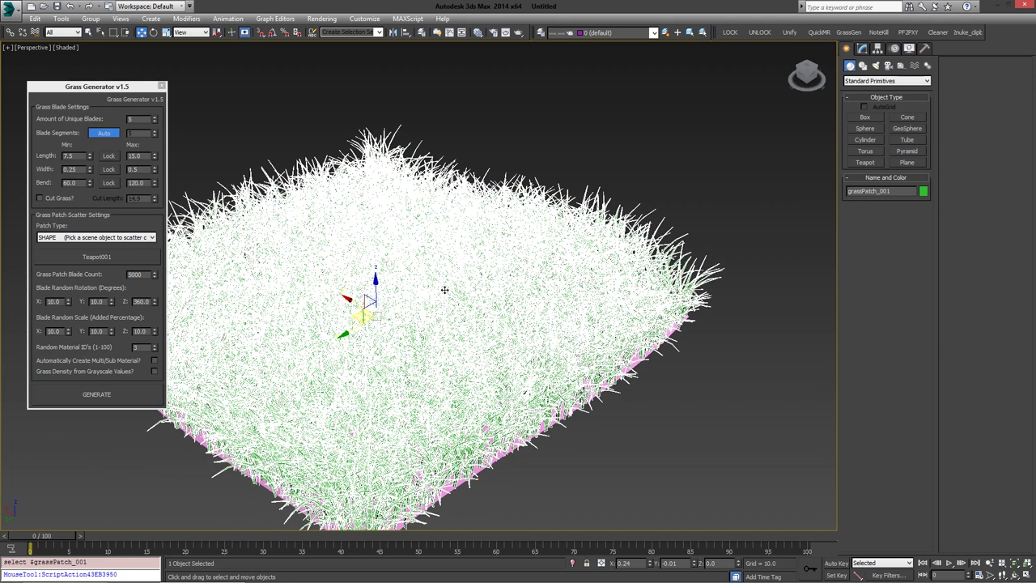
# - Delete the grass patch covering the plane and select the bare plane
pyautogui.click(663, 179)
pyautogui.click(457, 275)
pyautogui.press('Delete')
pyautogui.keyDown('alt'); pyautogui.moveTo(490, 246); pyautogui.dragTo(375, 270, button='middle'); pyautogui.keyUp('alt')
pyautogui.click(441, 273)
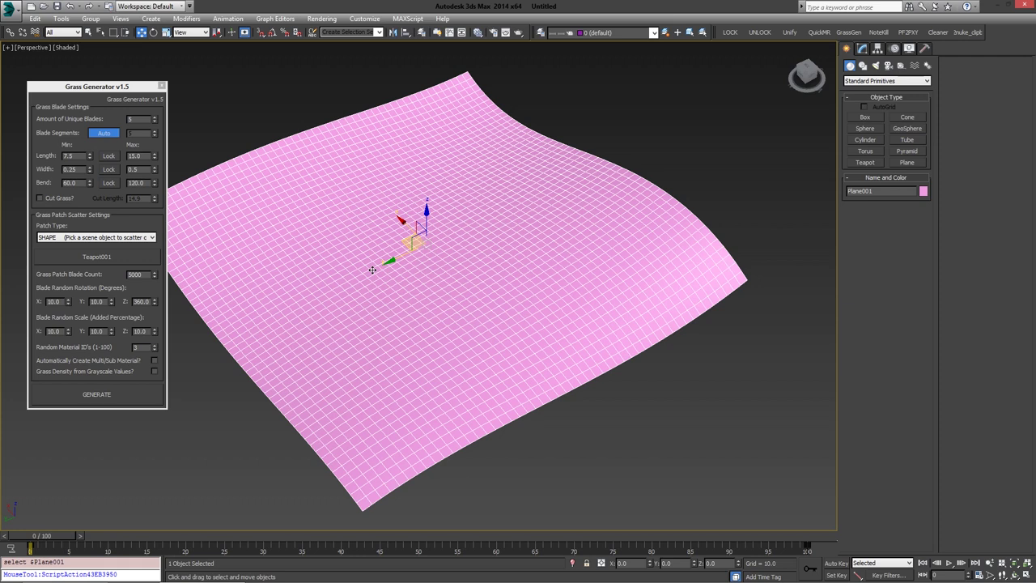
# - Open the material editor and create a new Standard material
pyautogui.press('m')
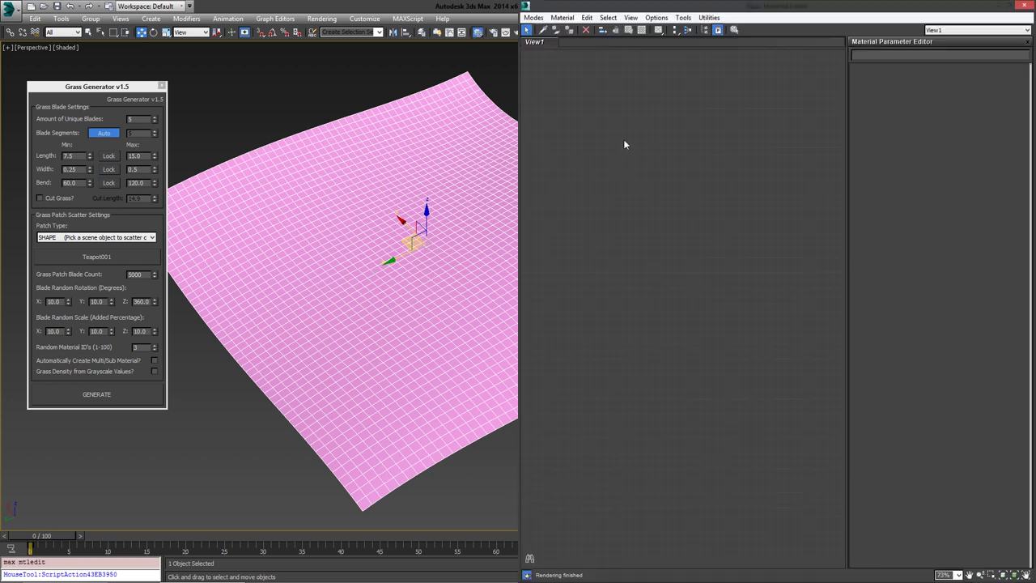
pyautogui.rightClick(619, 178)
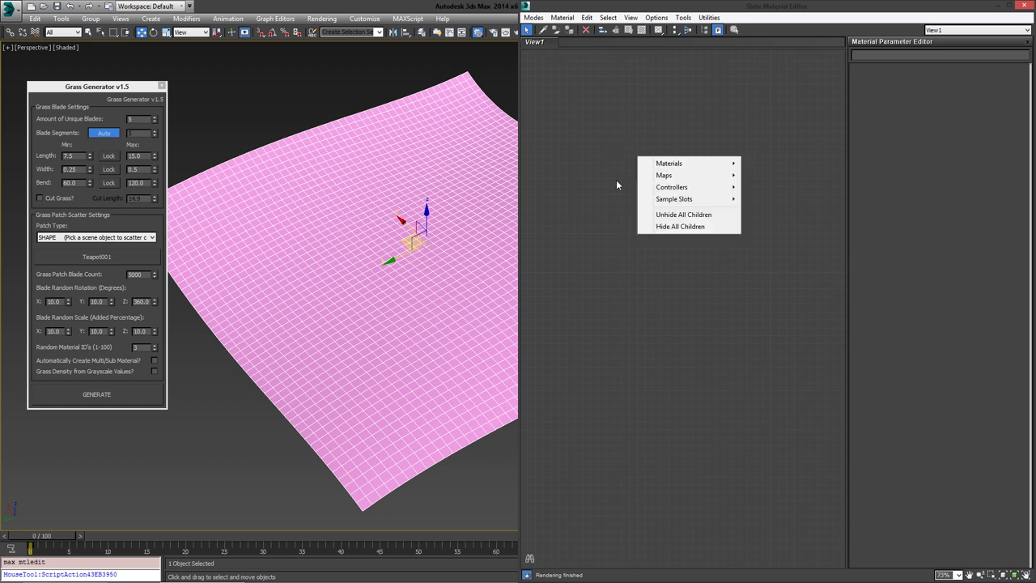
pyautogui.moveTo(668, 163)
pyautogui.moveTo(600, 166)
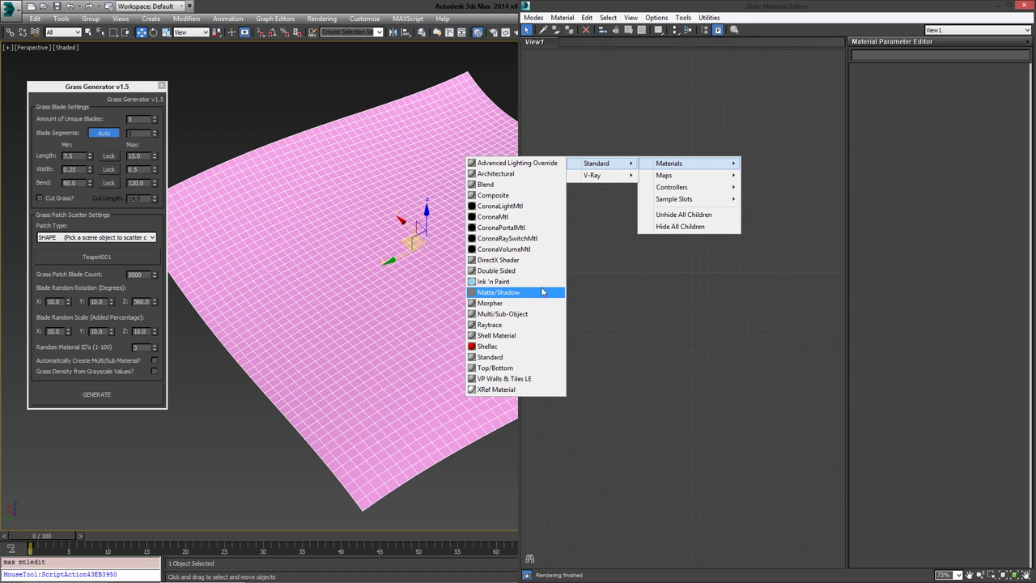
pyautogui.click(494, 357)
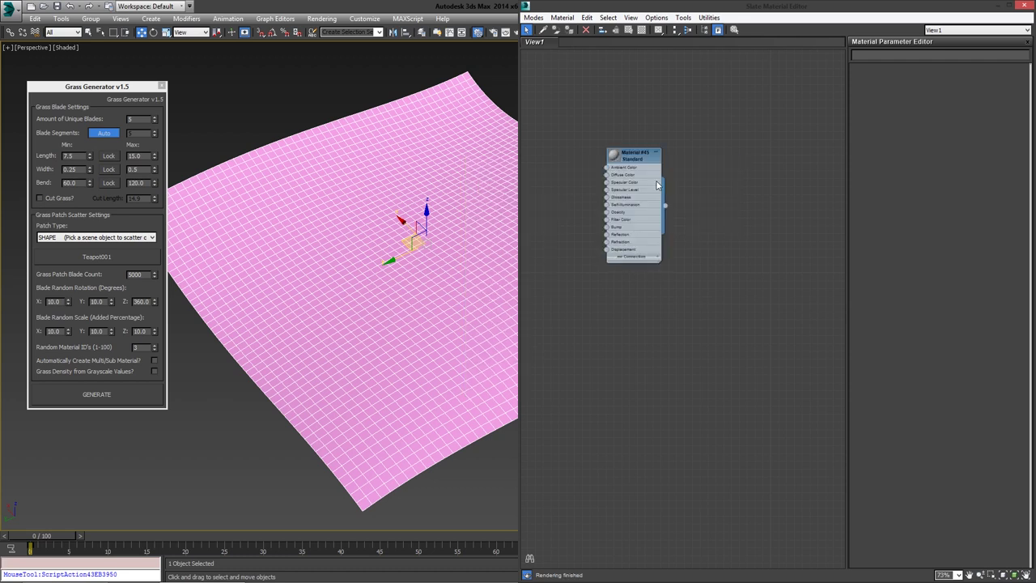
pyautogui.rightClick(594, 176)
pyautogui.moveTo(616, 196)
pyautogui.moveTo(569, 200)
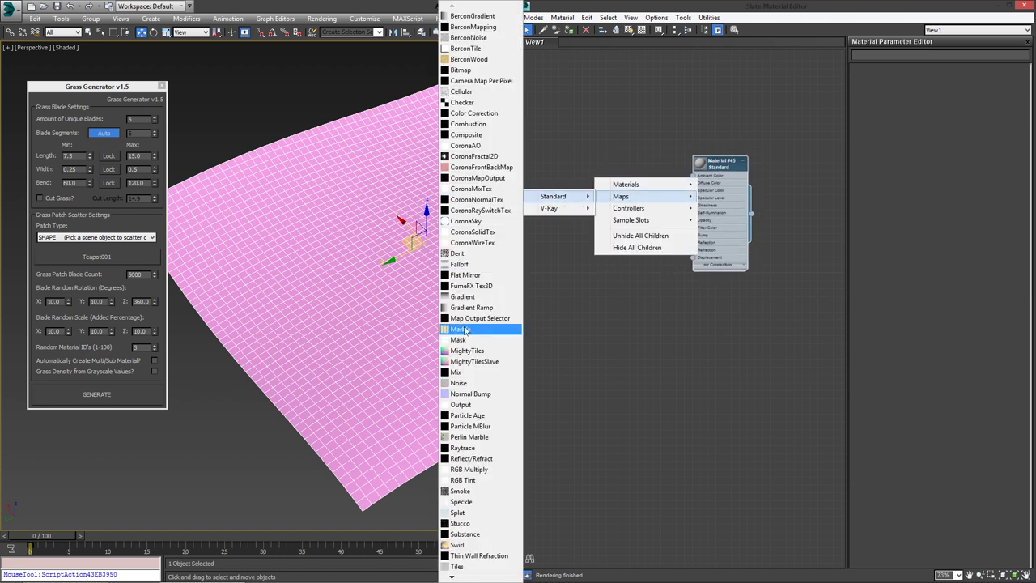
pyautogui.click(459, 383)
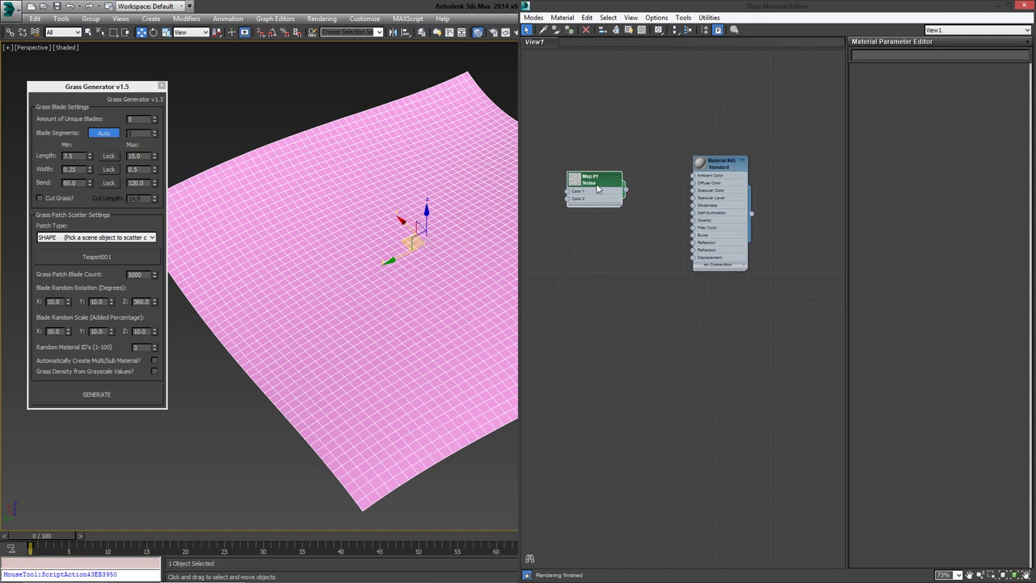
# - Create a Gradient Ramp map and set its gradient type to Radial
pyautogui.rightClick(597, 187)
pyautogui.moveTo(622, 203)
pyautogui.moveTo(539, 207)
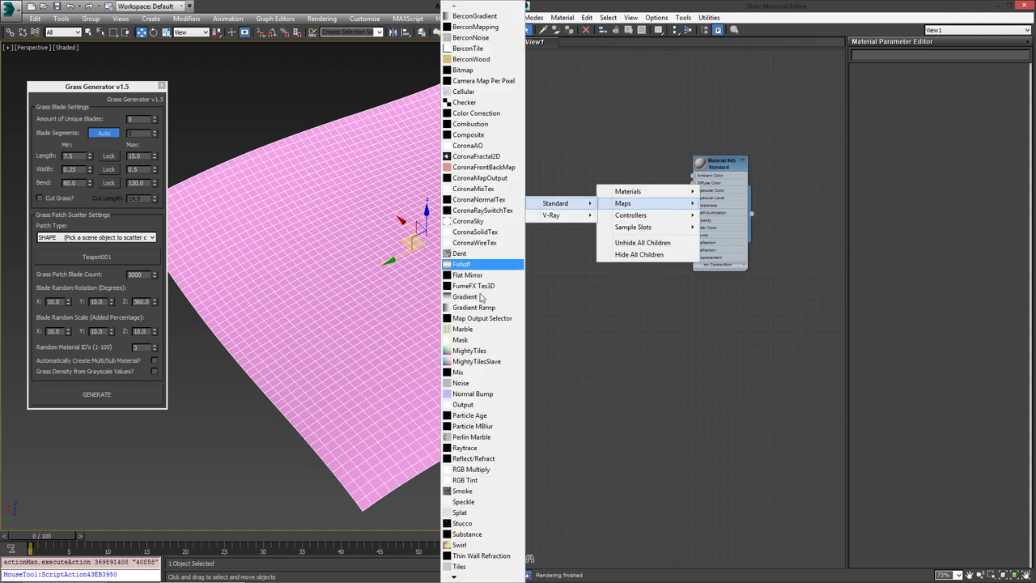
pyautogui.click(473, 307)
pyautogui.doubleClick(614, 209)
pyautogui.click(913, 250)
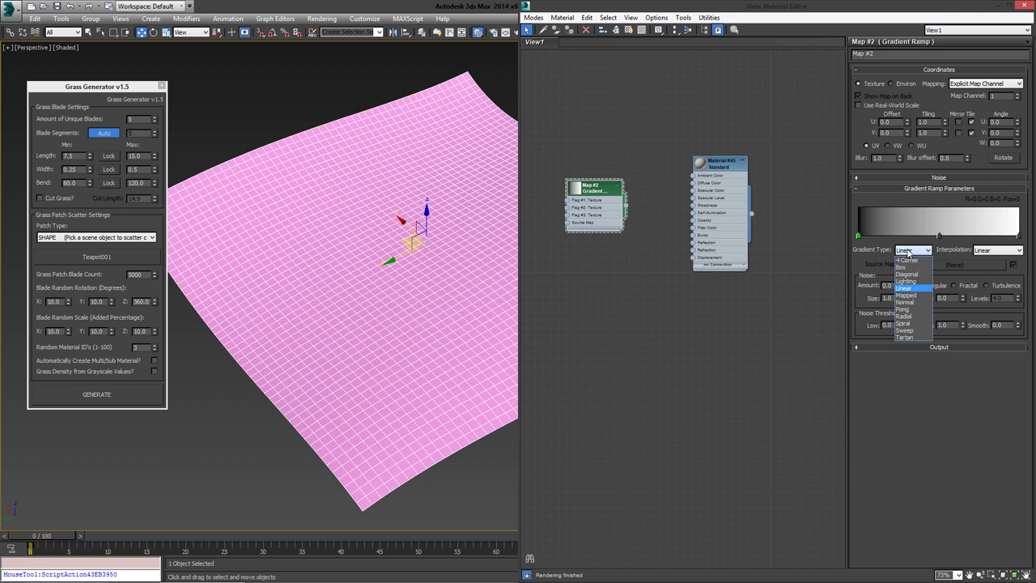
pyautogui.click(904, 316)
# - Colour the gradient ramp's start flag white and its end flag black
pyautogui.doubleClick(859, 238)
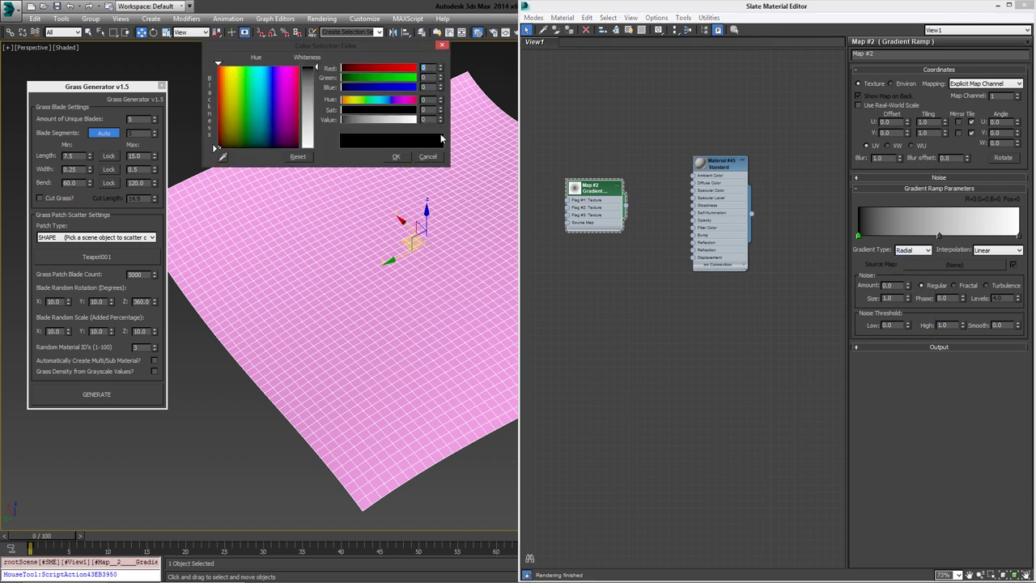
pyautogui.moveTo(313, 95); pyautogui.dragTo(314, 152)
pyautogui.click(392, 155)
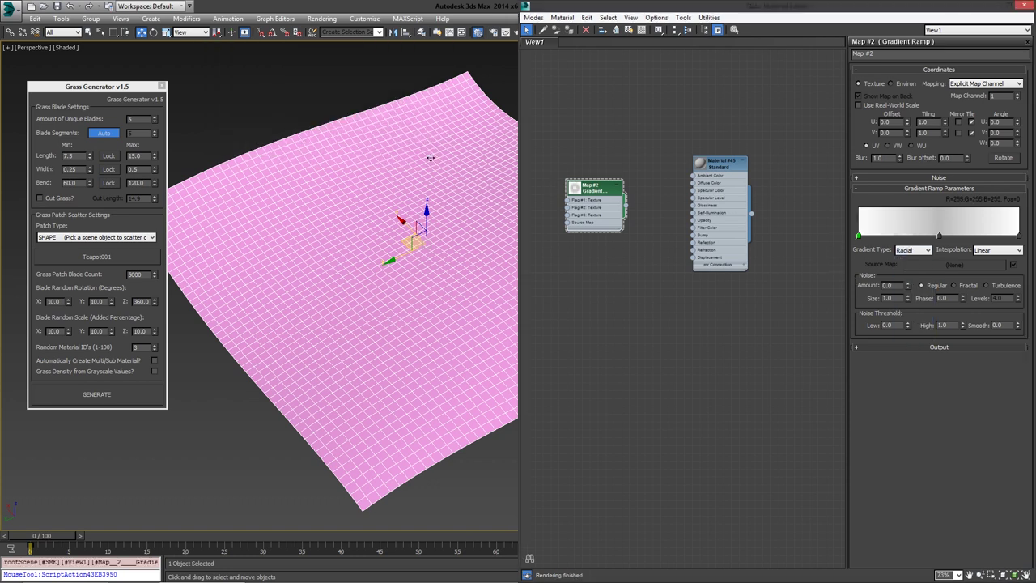
pyautogui.doubleClick(1018, 236)
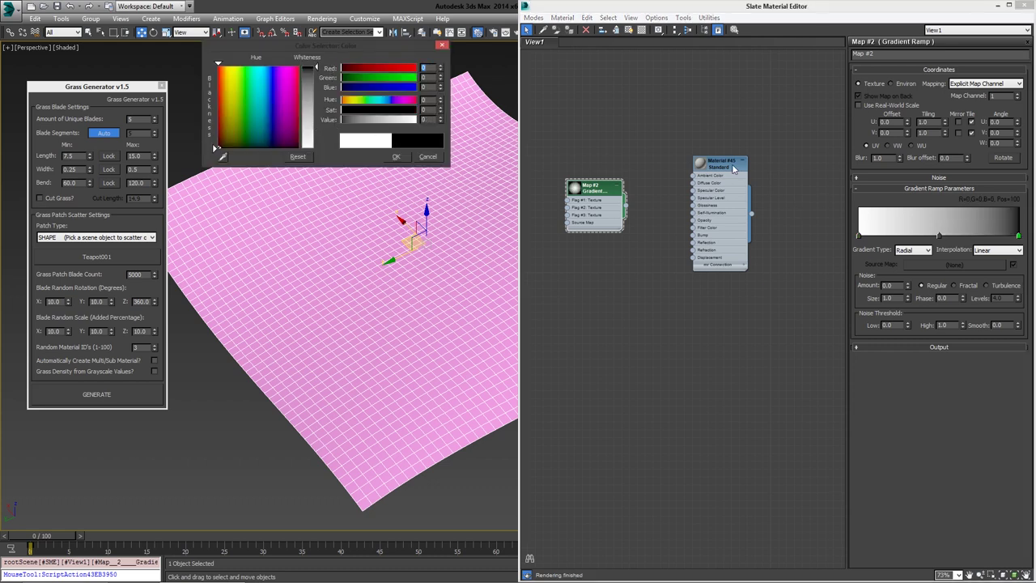
# - Make the ramp's middle flag black at position 70, and set the noise amount to 0.44 and size to 2.42
pyautogui.doubleClick(938, 236)
pyautogui.moveTo(937, 244); pyautogui.dragTo(941, 244)
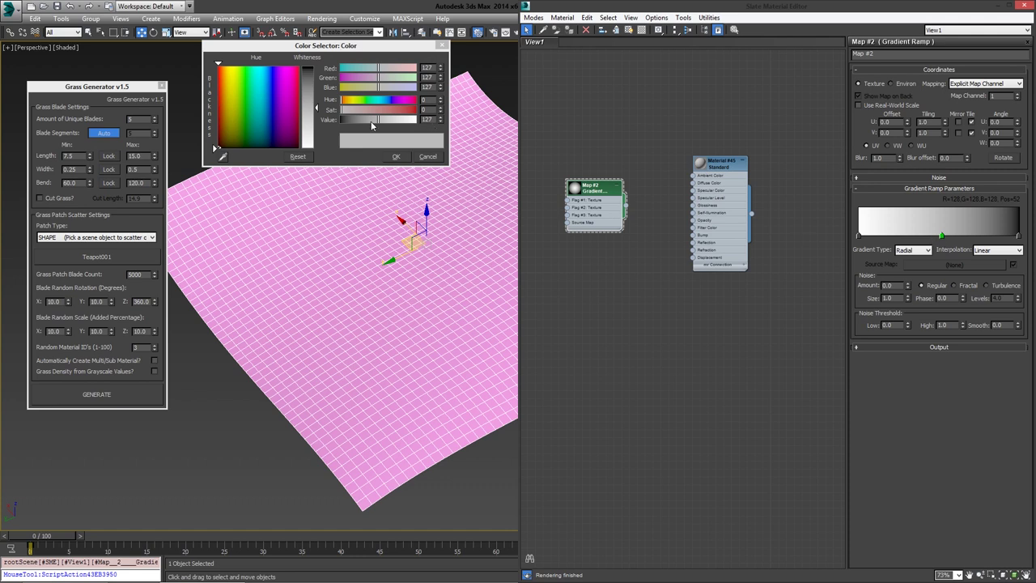
pyautogui.moveTo(371, 124); pyautogui.dragTo(338, 123)
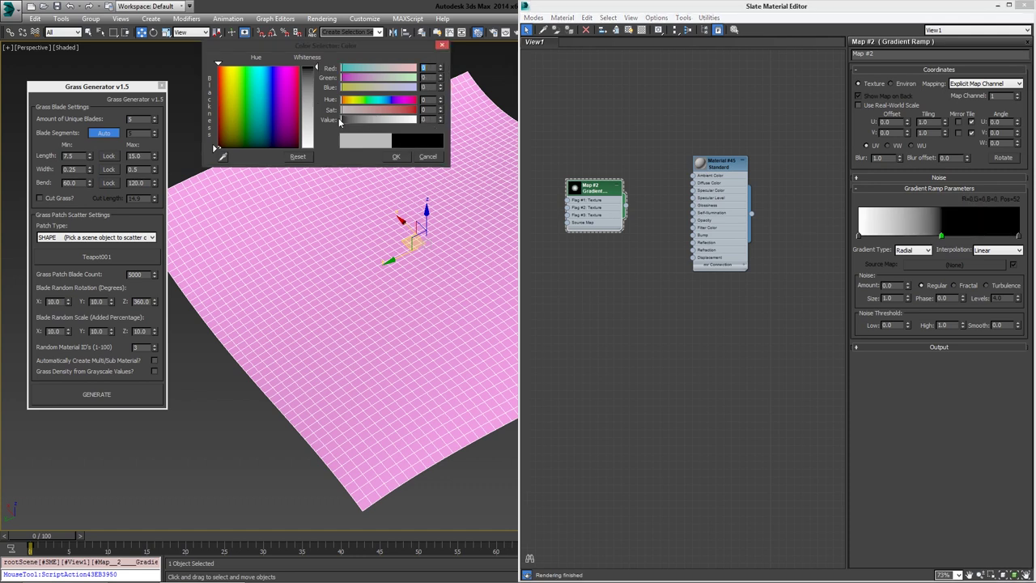
pyautogui.click(404, 157)
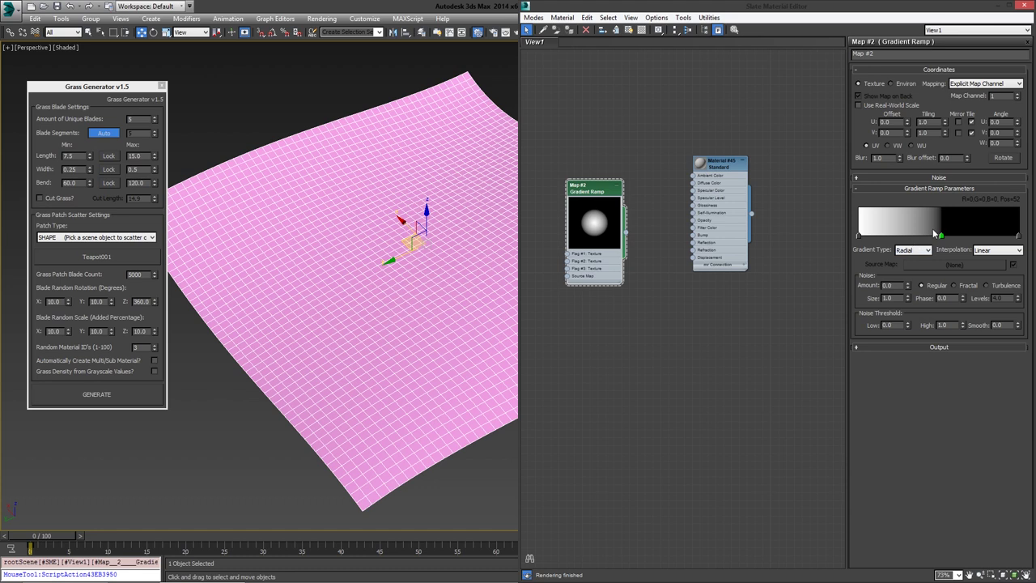
pyautogui.moveTo(942, 237); pyautogui.dragTo(970, 239)
pyautogui.moveTo(907, 285); pyautogui.dragTo(908, 220)
# - Connect the gradient ramp to the material's Diffuse Color and assign the material to the plane, shown shaded in the viewport
pyautogui.moveTo(626, 232); pyautogui.dragTo(693, 183)
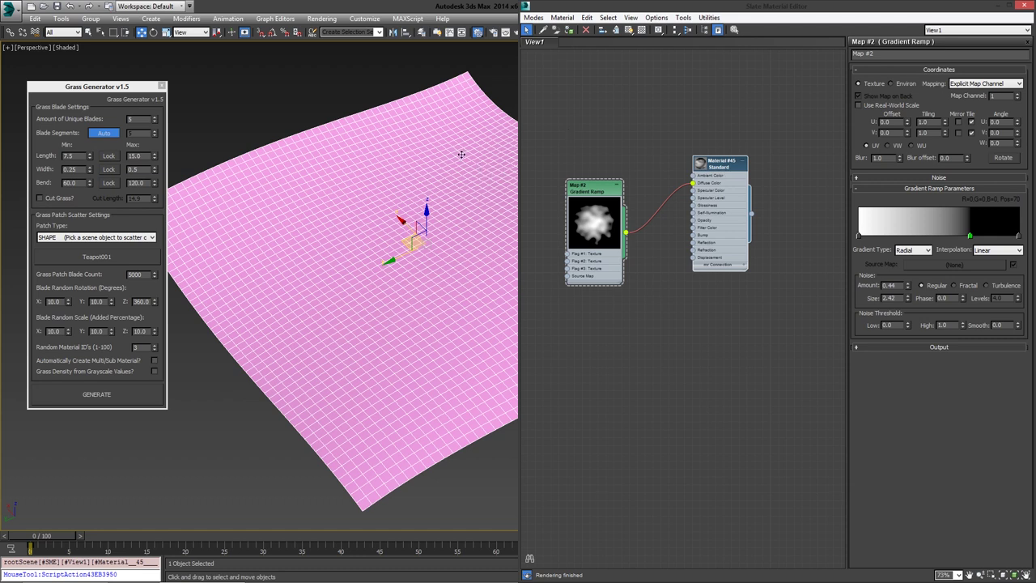
pyautogui.press('q')
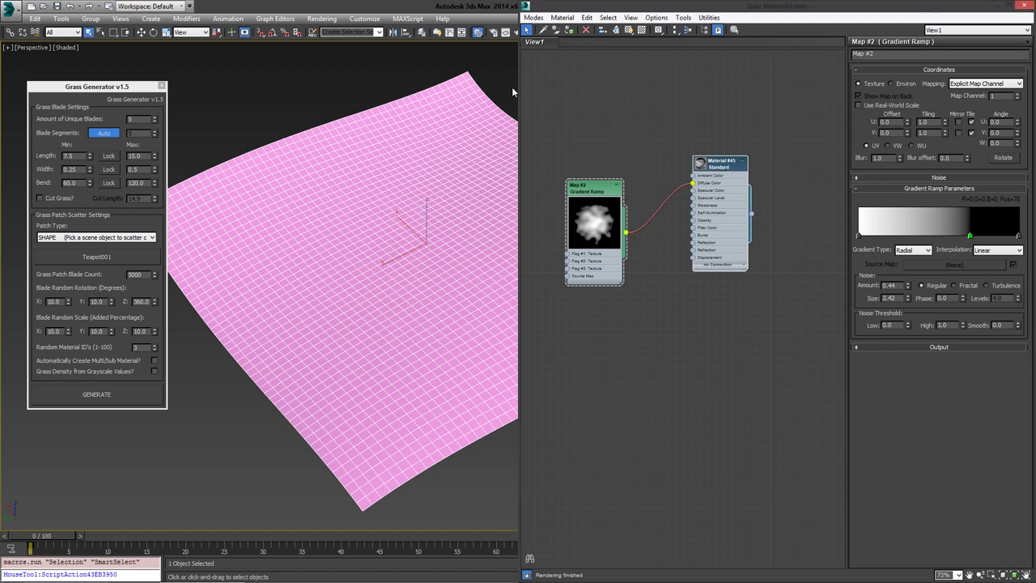
pyautogui.press('a')
pyautogui.click(629, 30)
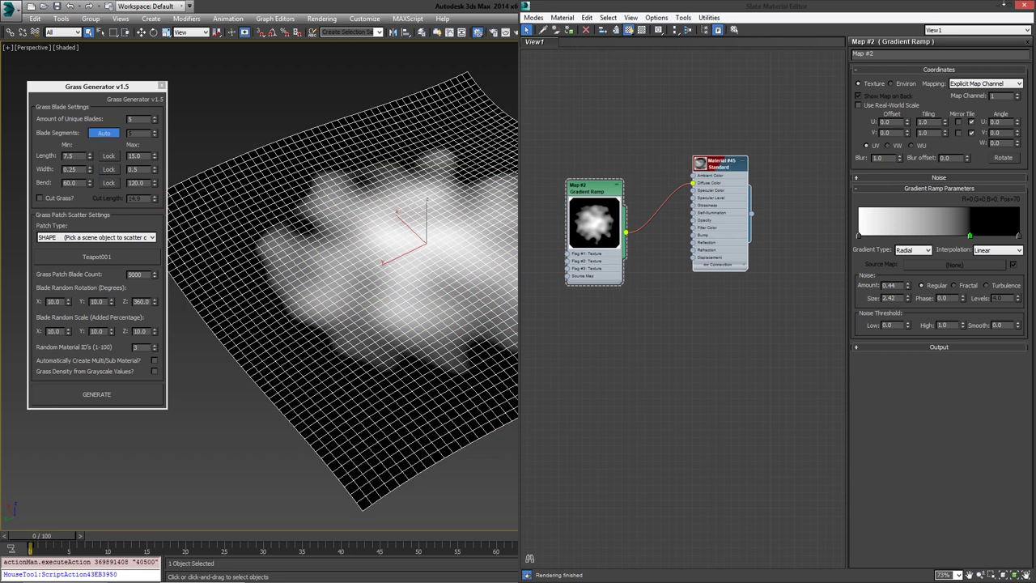
pyautogui.click(1026, 6)
# - Turn off the edged-faces display for selected objects in the perspective viewport
pyautogui.click(73, 46)
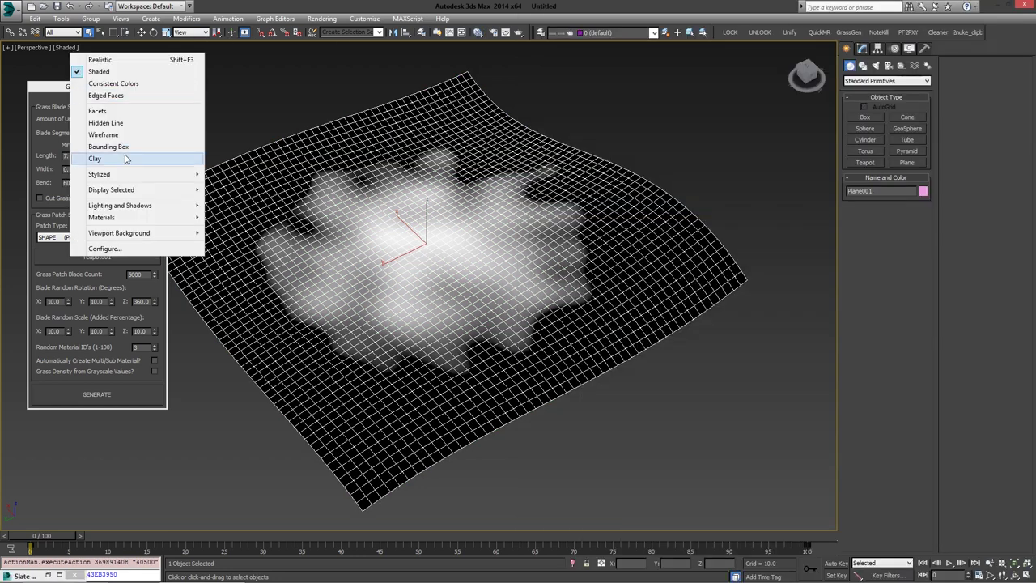
pyautogui.moveTo(151, 190)
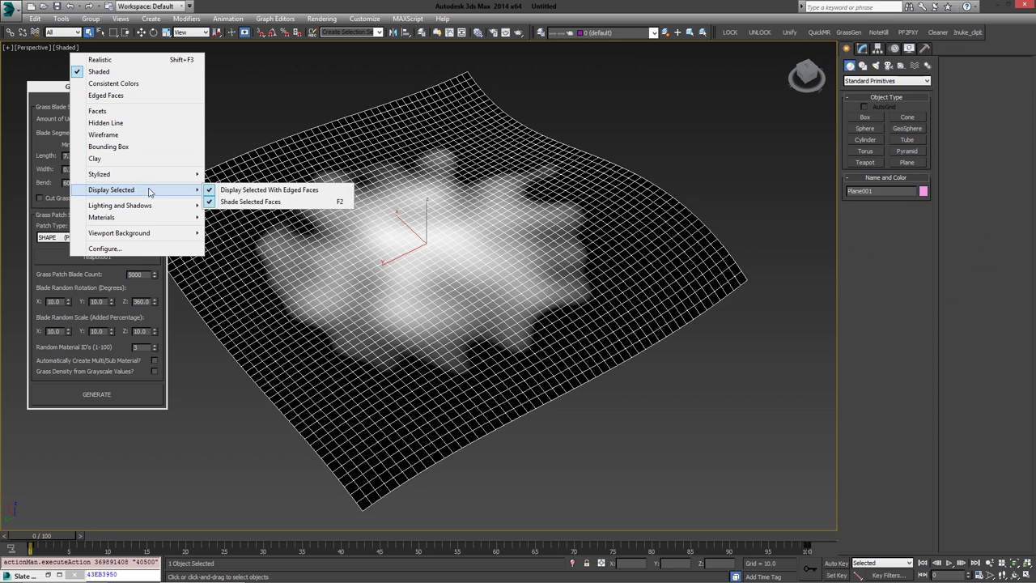
pyautogui.click(257, 191)
pyautogui.moveTo(430, 151); pyautogui.dragTo(462, 157, button='middle')
pyautogui.scroll(3, 414, 174)
pyautogui.scroll(-3, 462, 156)
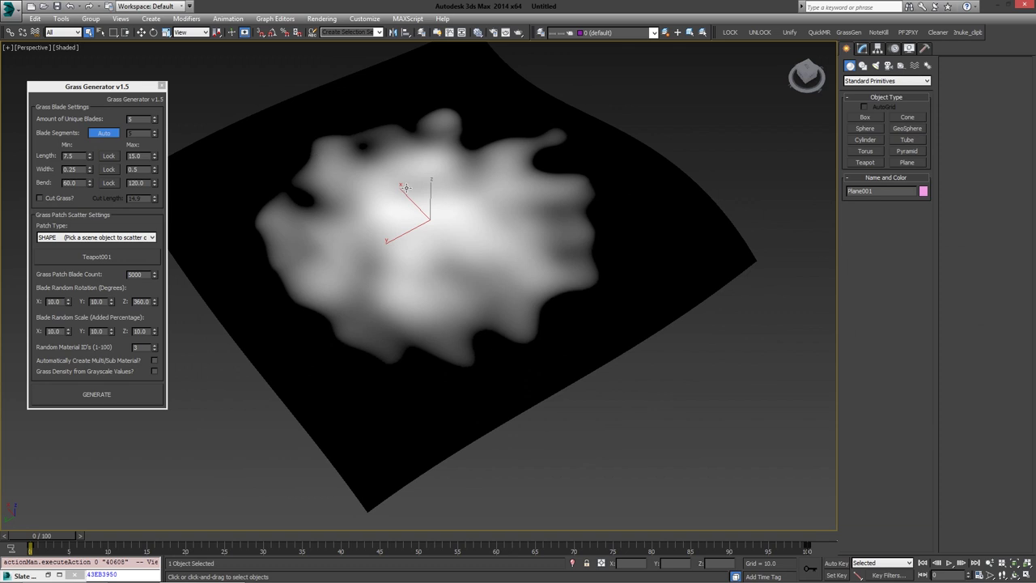
# - Pick the plane as the scatter object and generate a 5000-blade patch with grass density taken from grayscale values
pyautogui.click(105, 256)
pyautogui.click(311, 231)
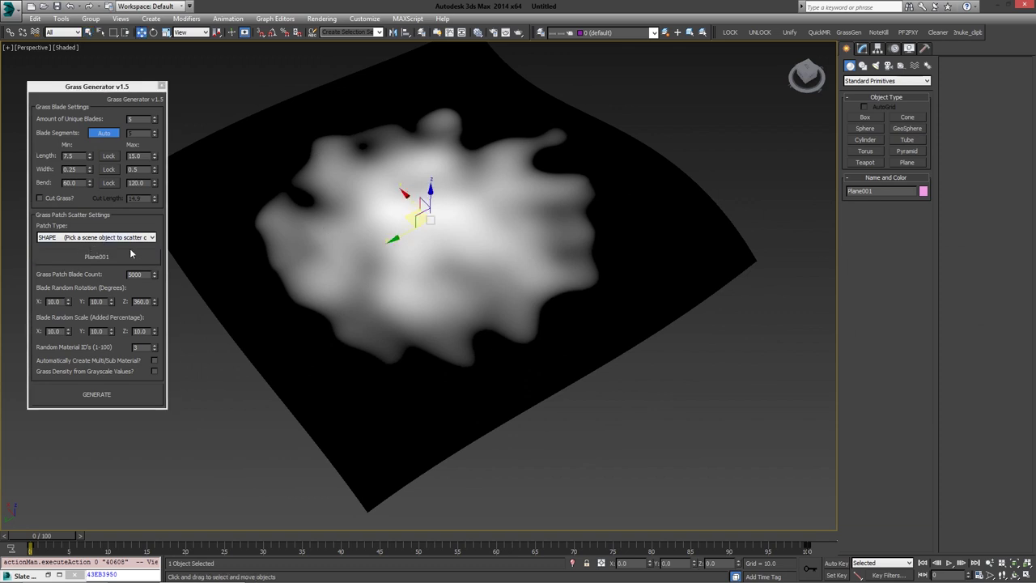
pyautogui.press('q')
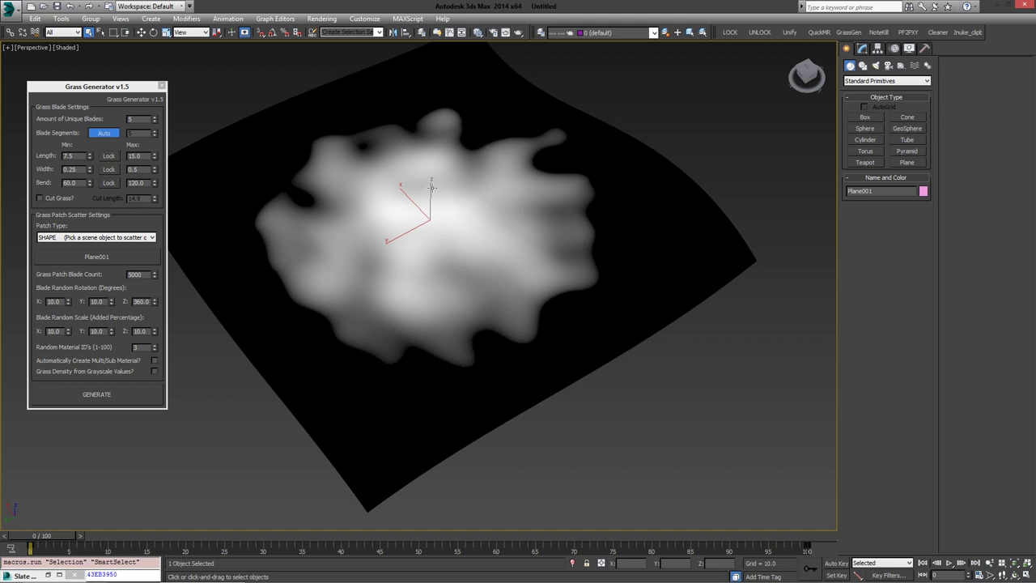
pyautogui.moveTo(445, 176); pyautogui.dragTo(467, 197, button='middle')
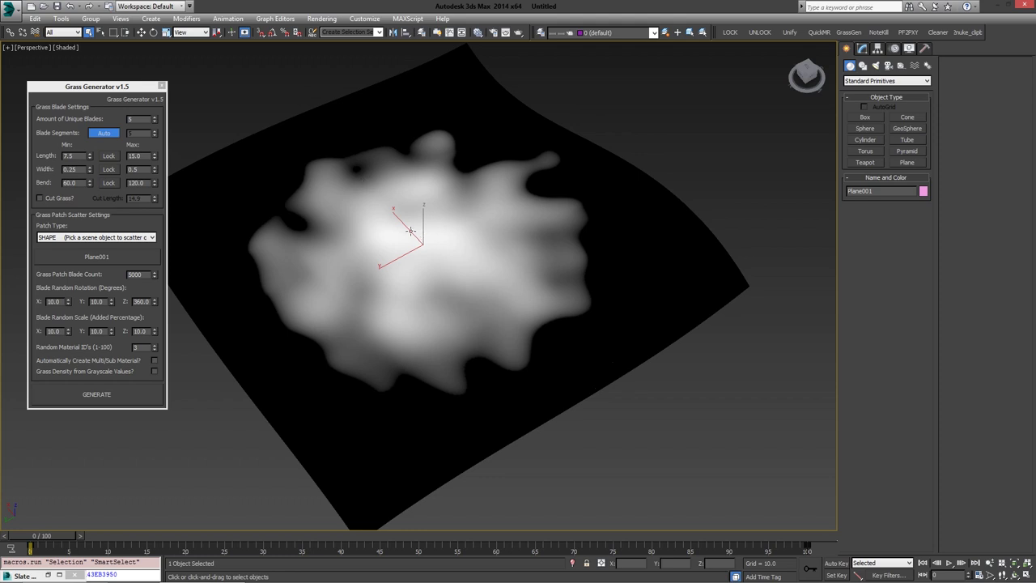
pyautogui.click(154, 371)
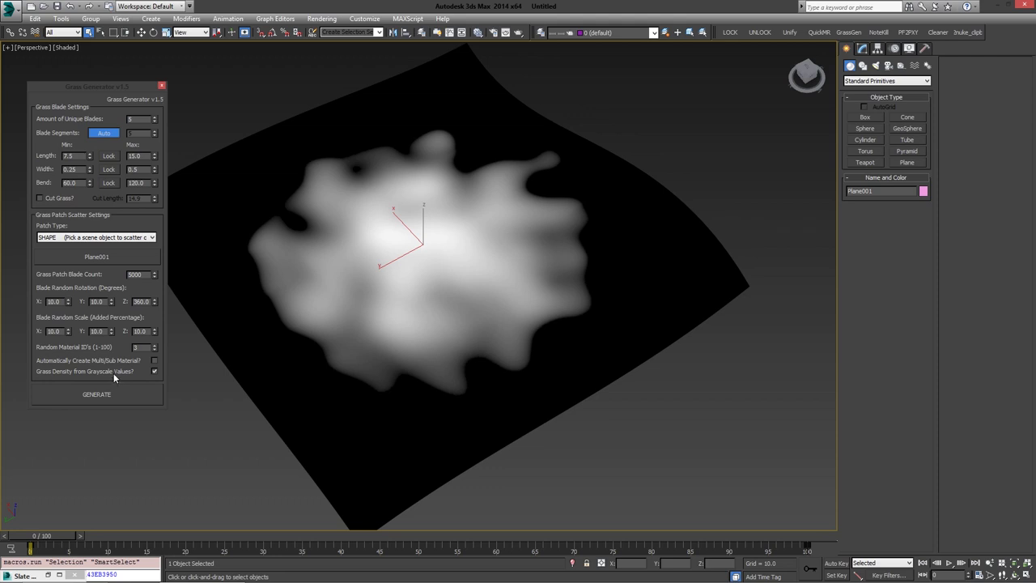
pyautogui.click(99, 393)
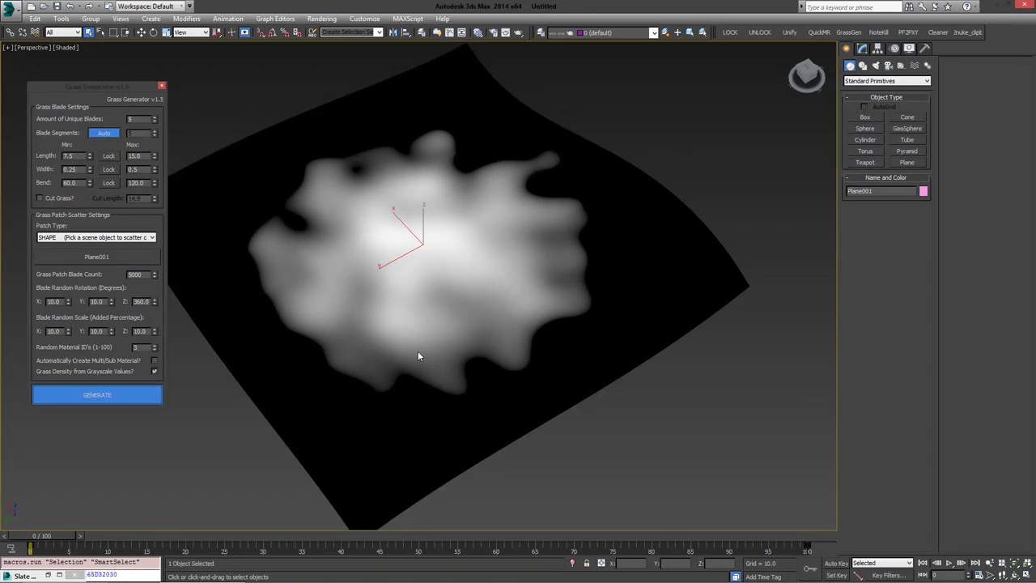
# - Hide the plane beneath the generated grass so that only the patch is displayed
pyautogui.keyDown('alt'); pyautogui.moveTo(497, 309); pyautogui.dragTo(611, 353, button='middle'); pyautogui.keyUp('alt')
pyautogui.click(599, 362)
pyautogui.rightClick(610, 351)
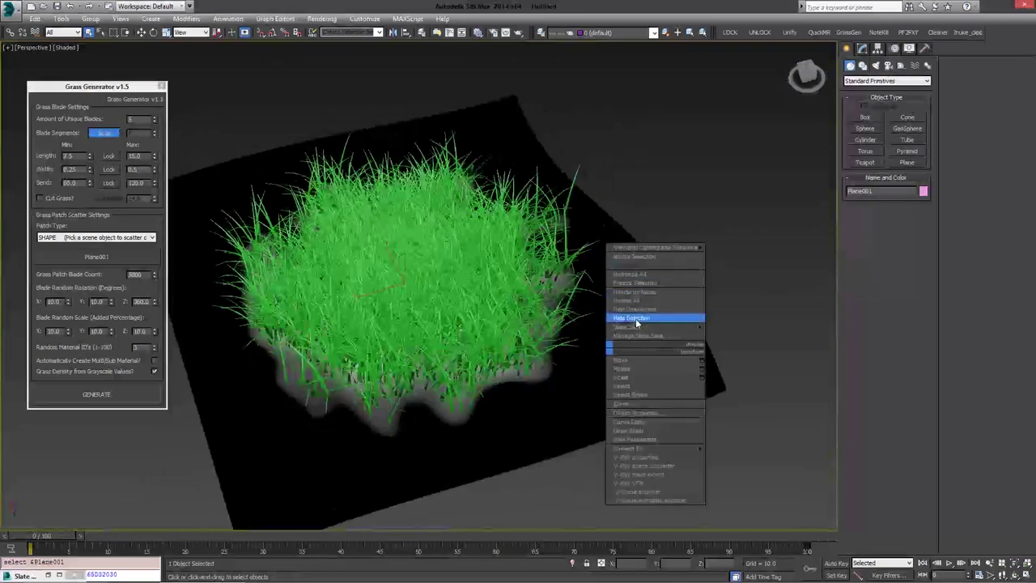
pyautogui.click(636, 318)
pyautogui.keyDown('alt'); pyautogui.moveTo(465, 352); pyautogui.dragTo(425, 323, button='middle'); pyautogui.keyUp('alt')
pyautogui.scroll(4, 486, 353)
pyautogui.scroll(-3, 425, 324)
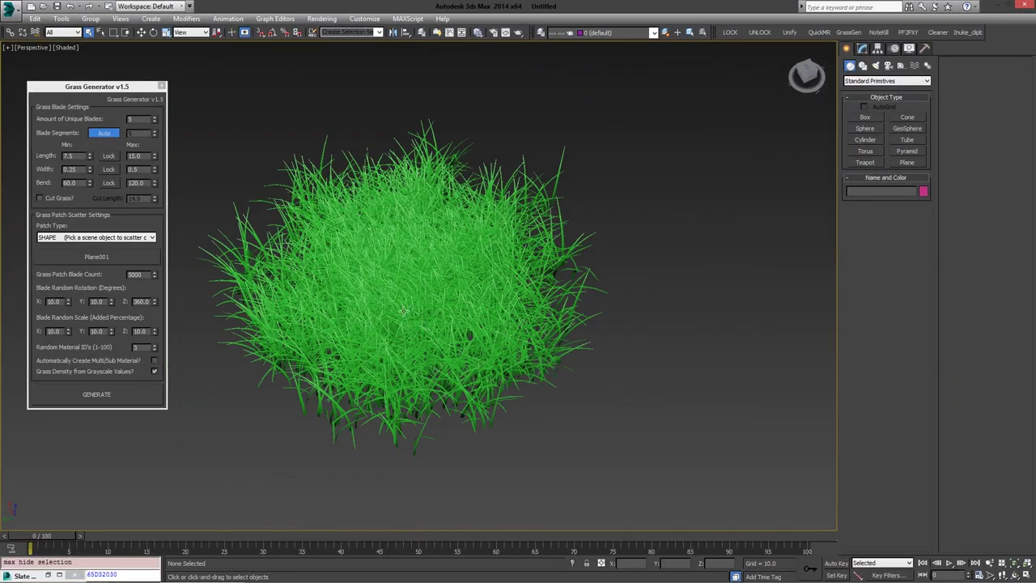
# - Delete the grass patch scattered by grayscale density
pyautogui.click(393, 297)
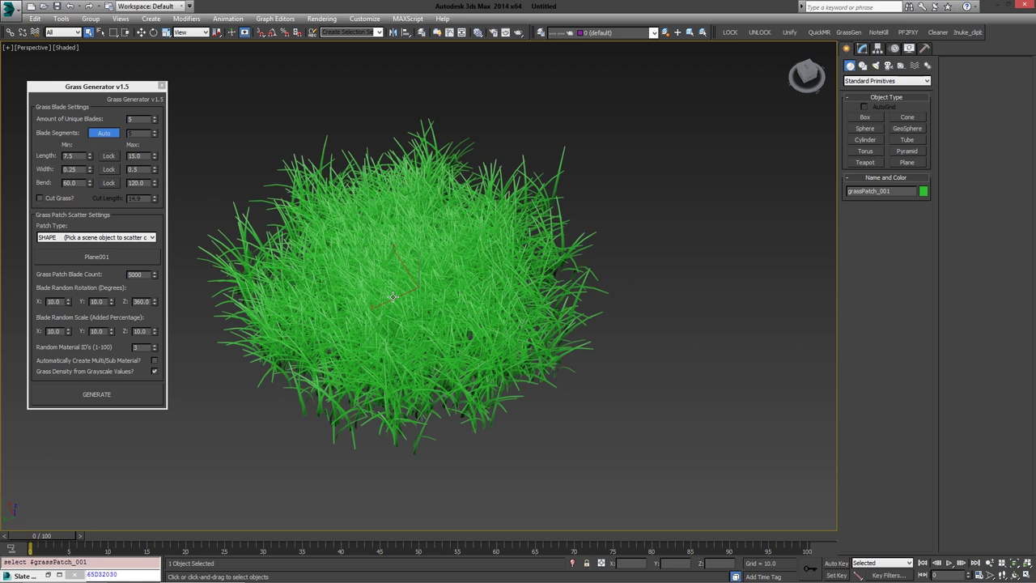
pyautogui.press('Delete')
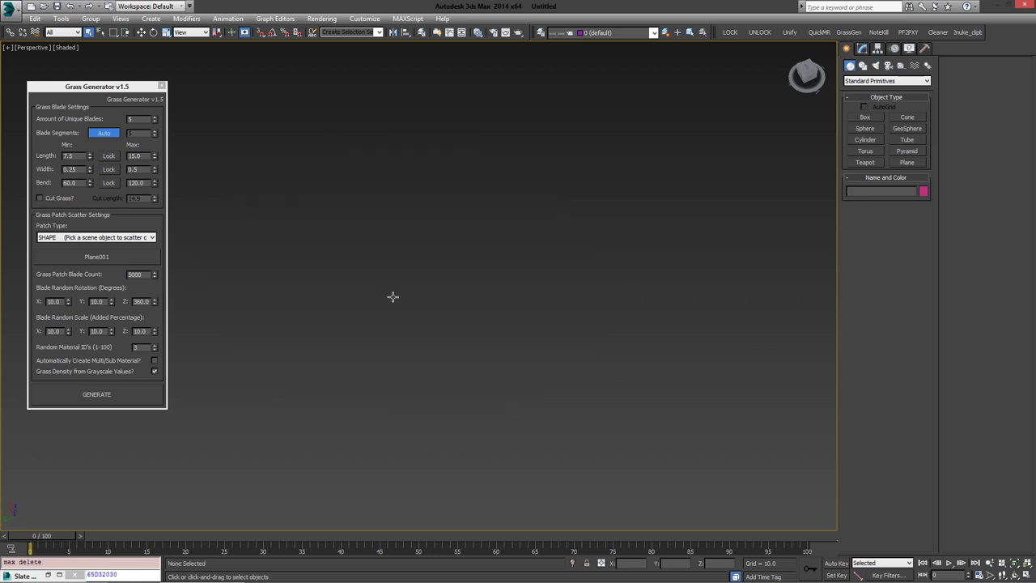
pyautogui.click(74, 238)
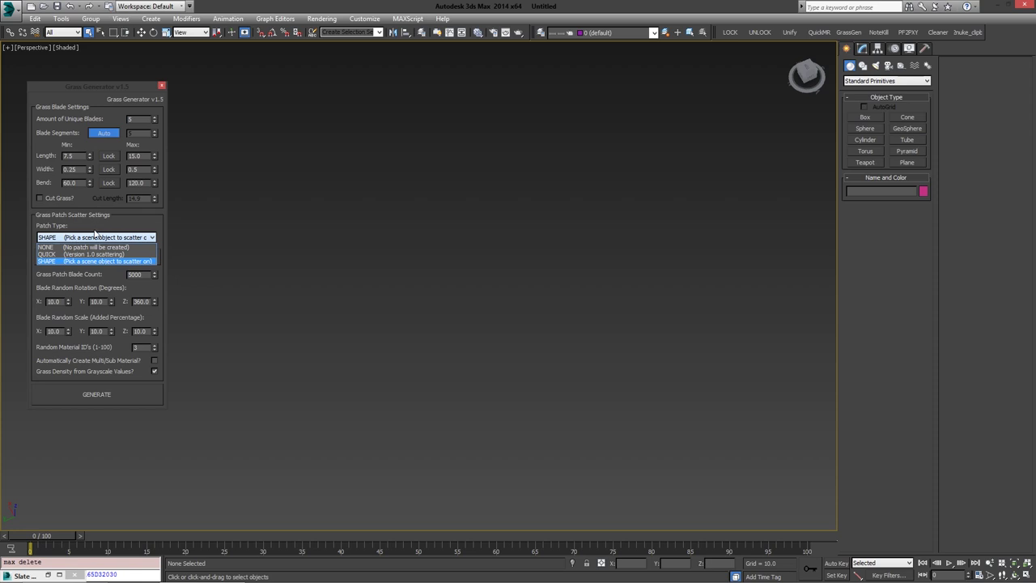
pyautogui.click(95, 235)
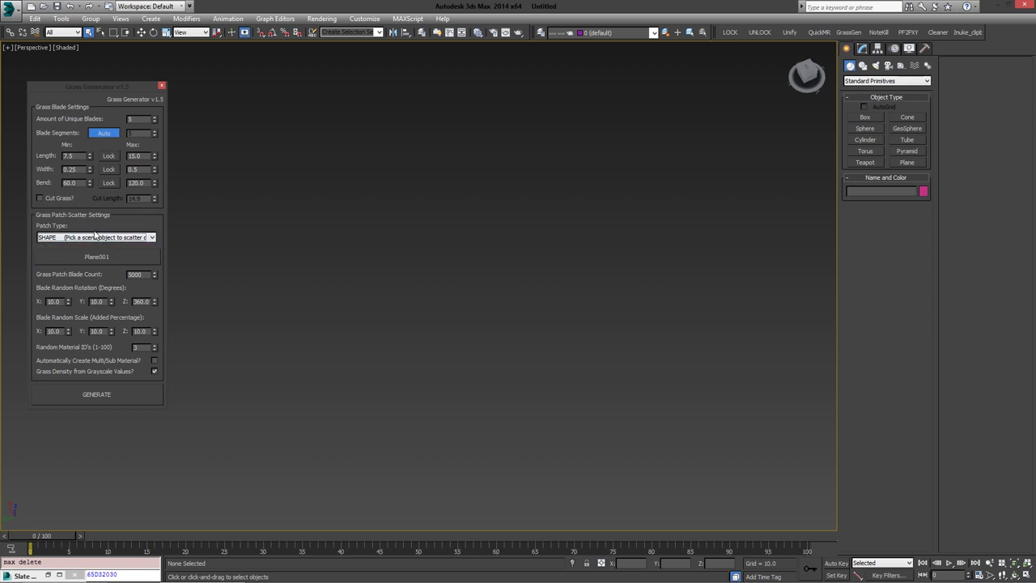
# - Unhide the plane Plane001
pyautogui.rightClick(446, 286)
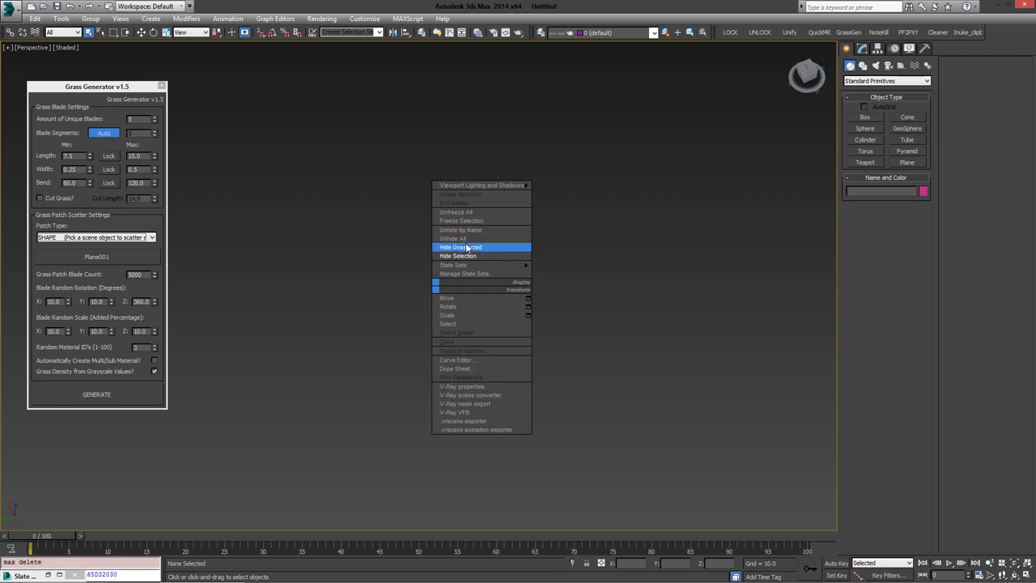
pyautogui.click(465, 230)
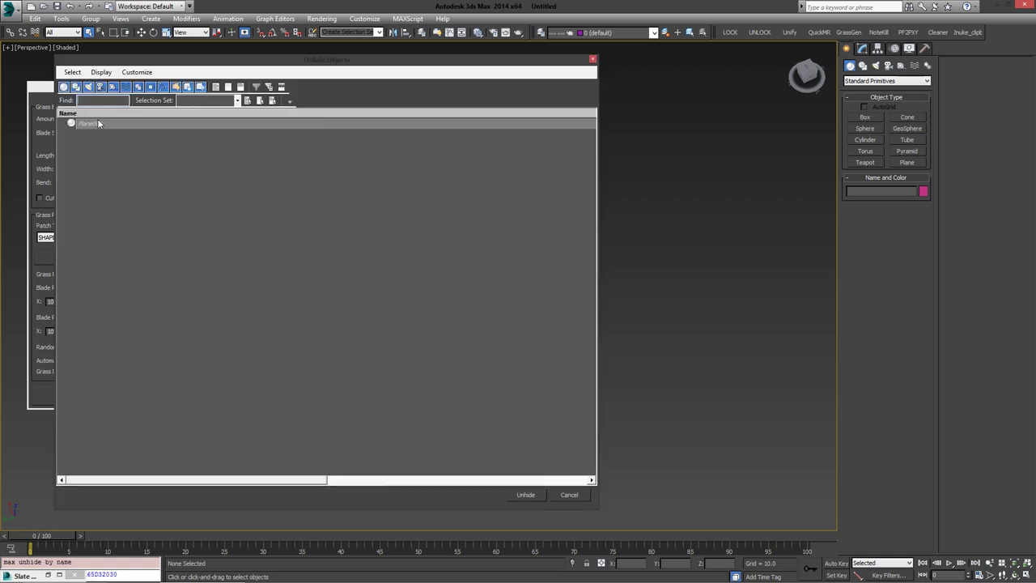
pyautogui.doubleClick(99, 123)
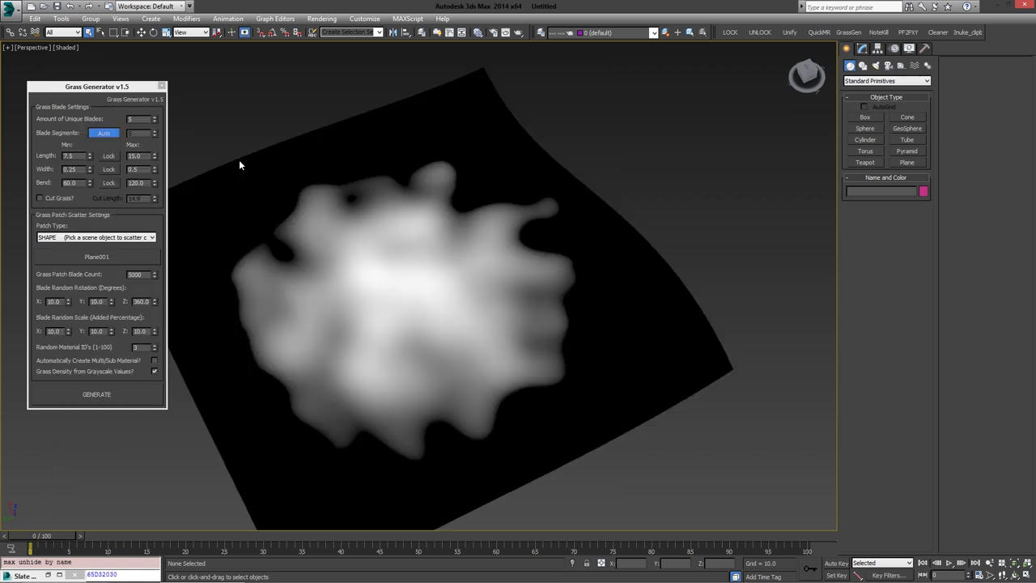
# - Enable grass cutting with a cut length of 5.0 and generate a 5000-blade grayscale-density patch on the plane
pyautogui.click(40, 197)
pyautogui.doubleClick(136, 198)
pyautogui.write('5')
pyautogui.press('Return')
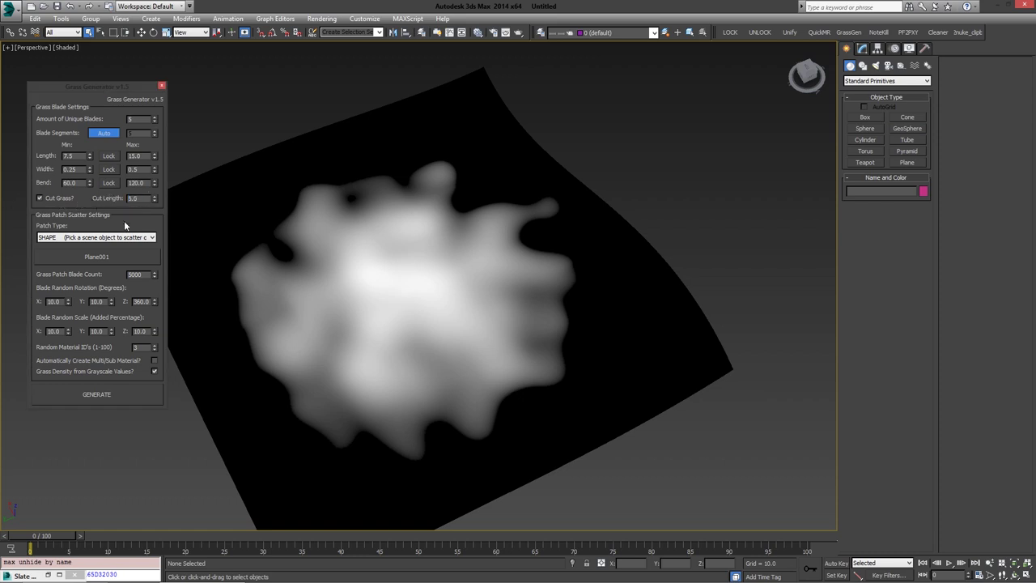
pyautogui.click(104, 393)
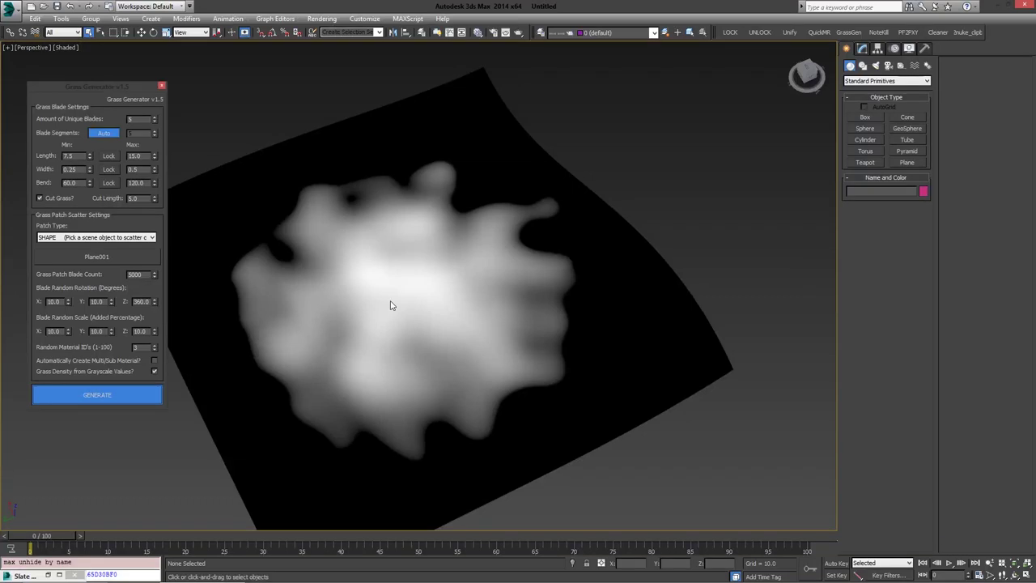
# - Inspect the cut grass patch from several angles, checking the blade tips and the coverage over the plane's grayscale map
pyautogui.keyDown('alt'); pyautogui.moveTo(453, 278); pyautogui.dragTo(387, 288, button='middle'); pyautogui.keyUp('alt')
pyautogui.scroll(3, 419, 289)
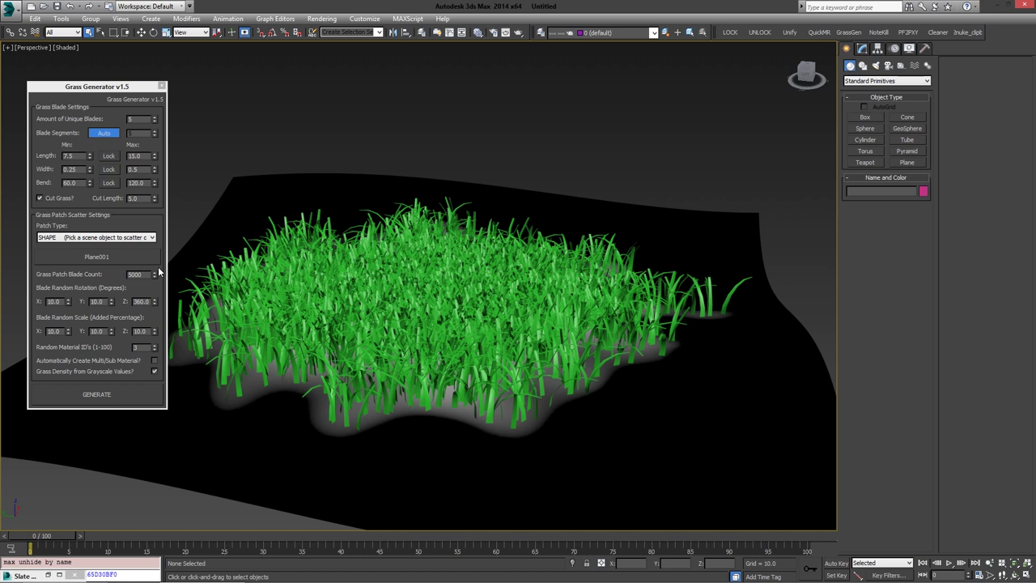
pyautogui.keyDown('alt'); pyautogui.moveTo(394, 249); pyautogui.dragTo(377, 230, button='middle'); pyautogui.keyUp('alt')
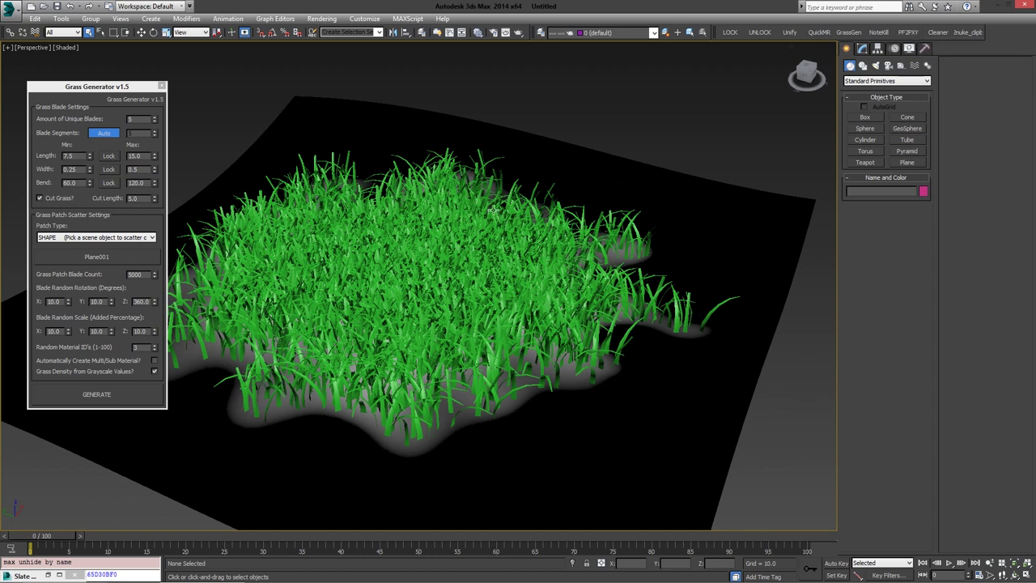
pyautogui.scroll(-4, 428, 231)
pyautogui.keyDown('alt'); pyautogui.moveTo(423, 213); pyautogui.dragTo(467, 258, button='middle'); pyautogui.keyUp('alt')
pyautogui.click(468, 258)
pyautogui.keyDown('alt'); pyautogui.moveTo(561, 212); pyautogui.dragTo(494, 211, button='middle'); pyautogui.keyUp('alt')
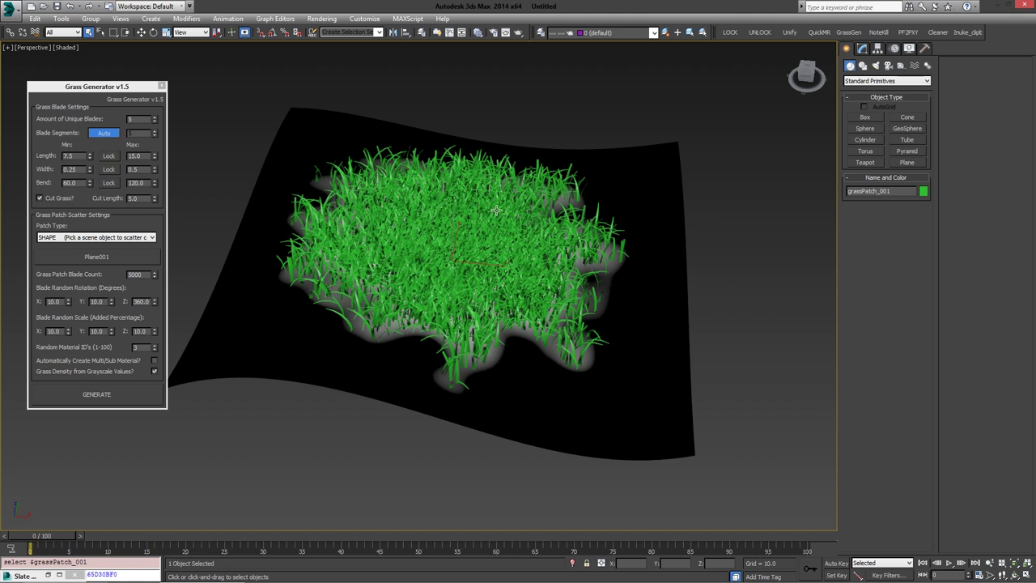
pyautogui.keyDown('alt'); pyautogui.moveTo(492, 211); pyautogui.dragTo(468, 228, button='middle'); pyautogui.keyUp('alt')
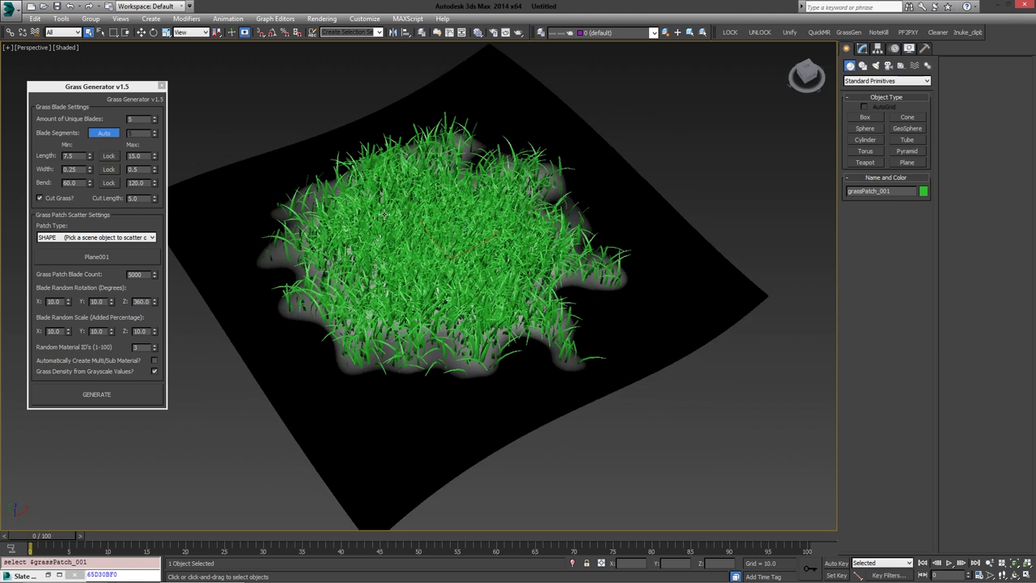